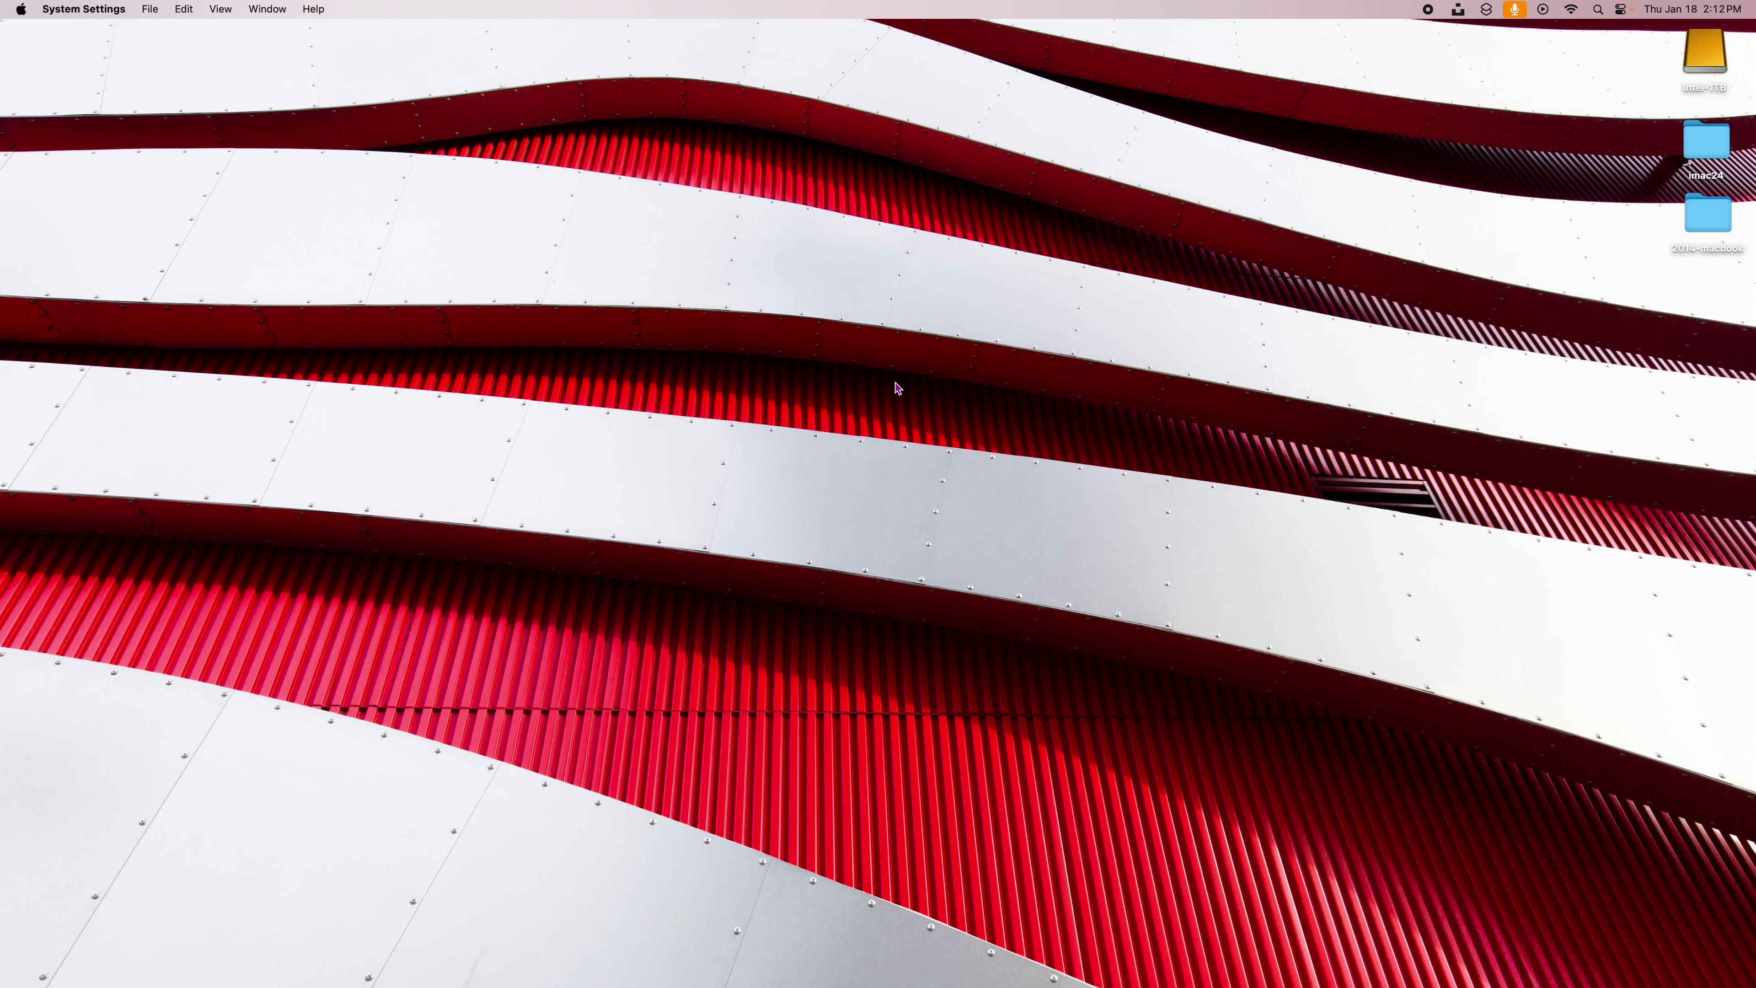
Go to Accessibility > Audio to show the Background Sounds options, with Rain selected
{"action": "left_click_drag", "start_coordinate": [874, 106], "coordinate": [813, 104]}
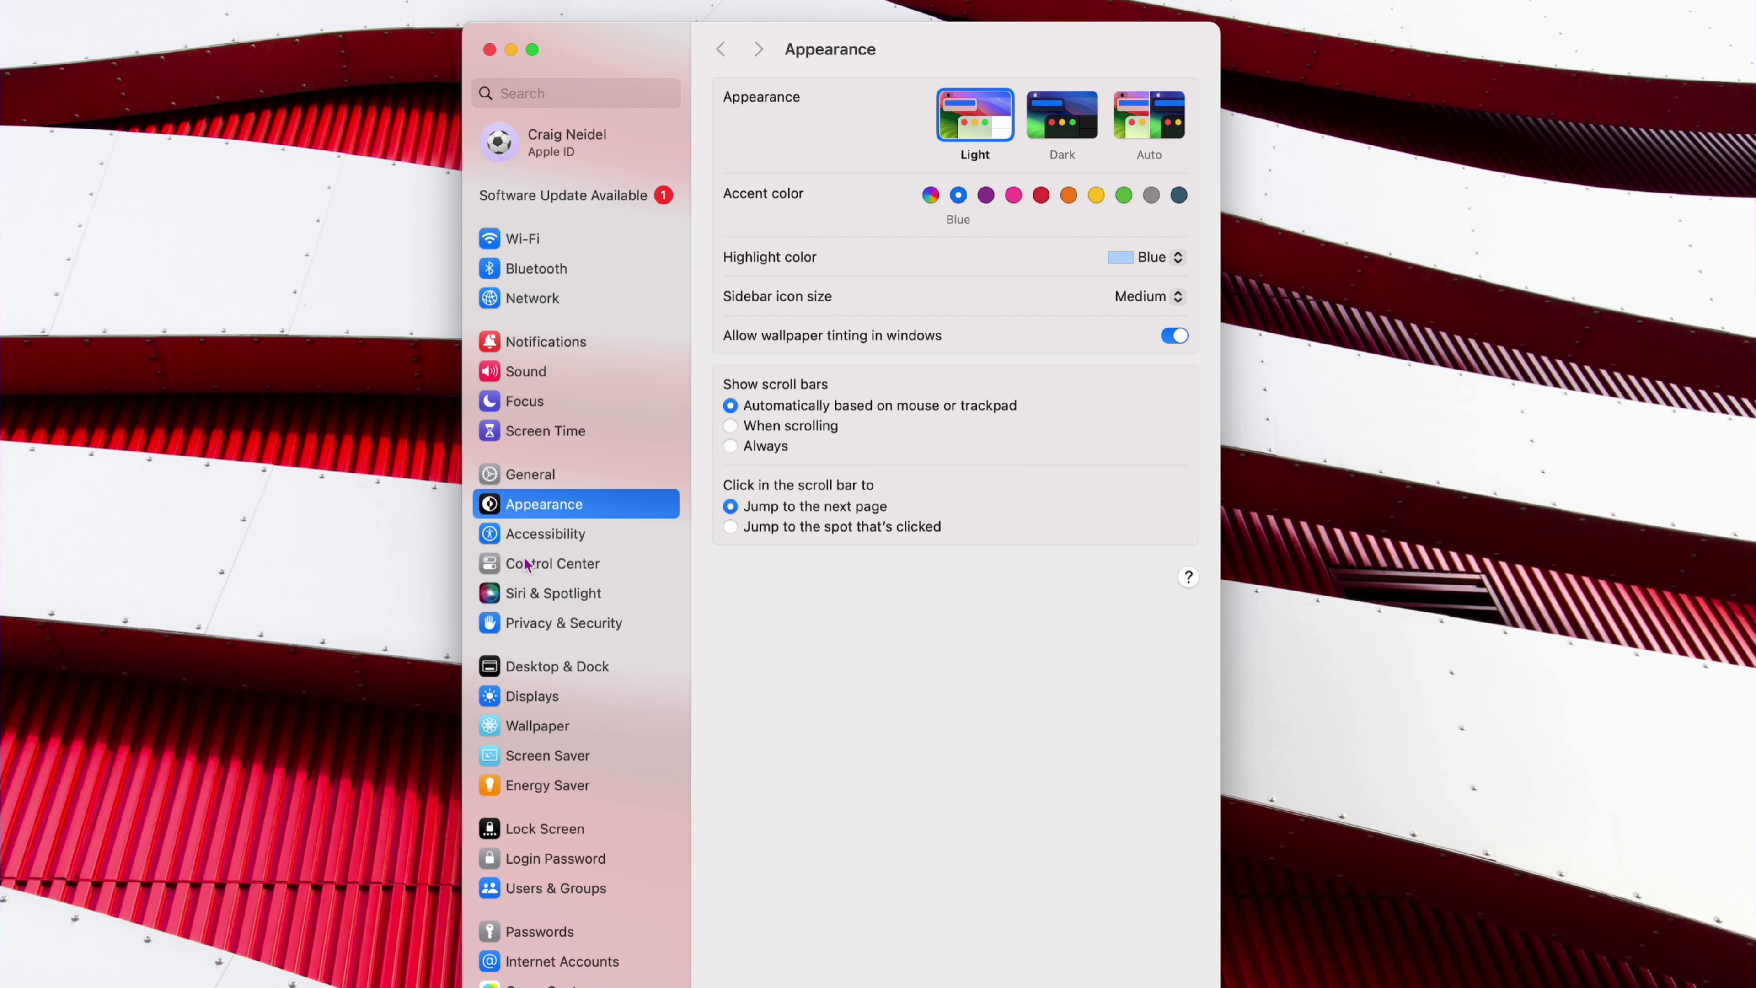
{"action": "left_click", "coordinate": [539, 539]}
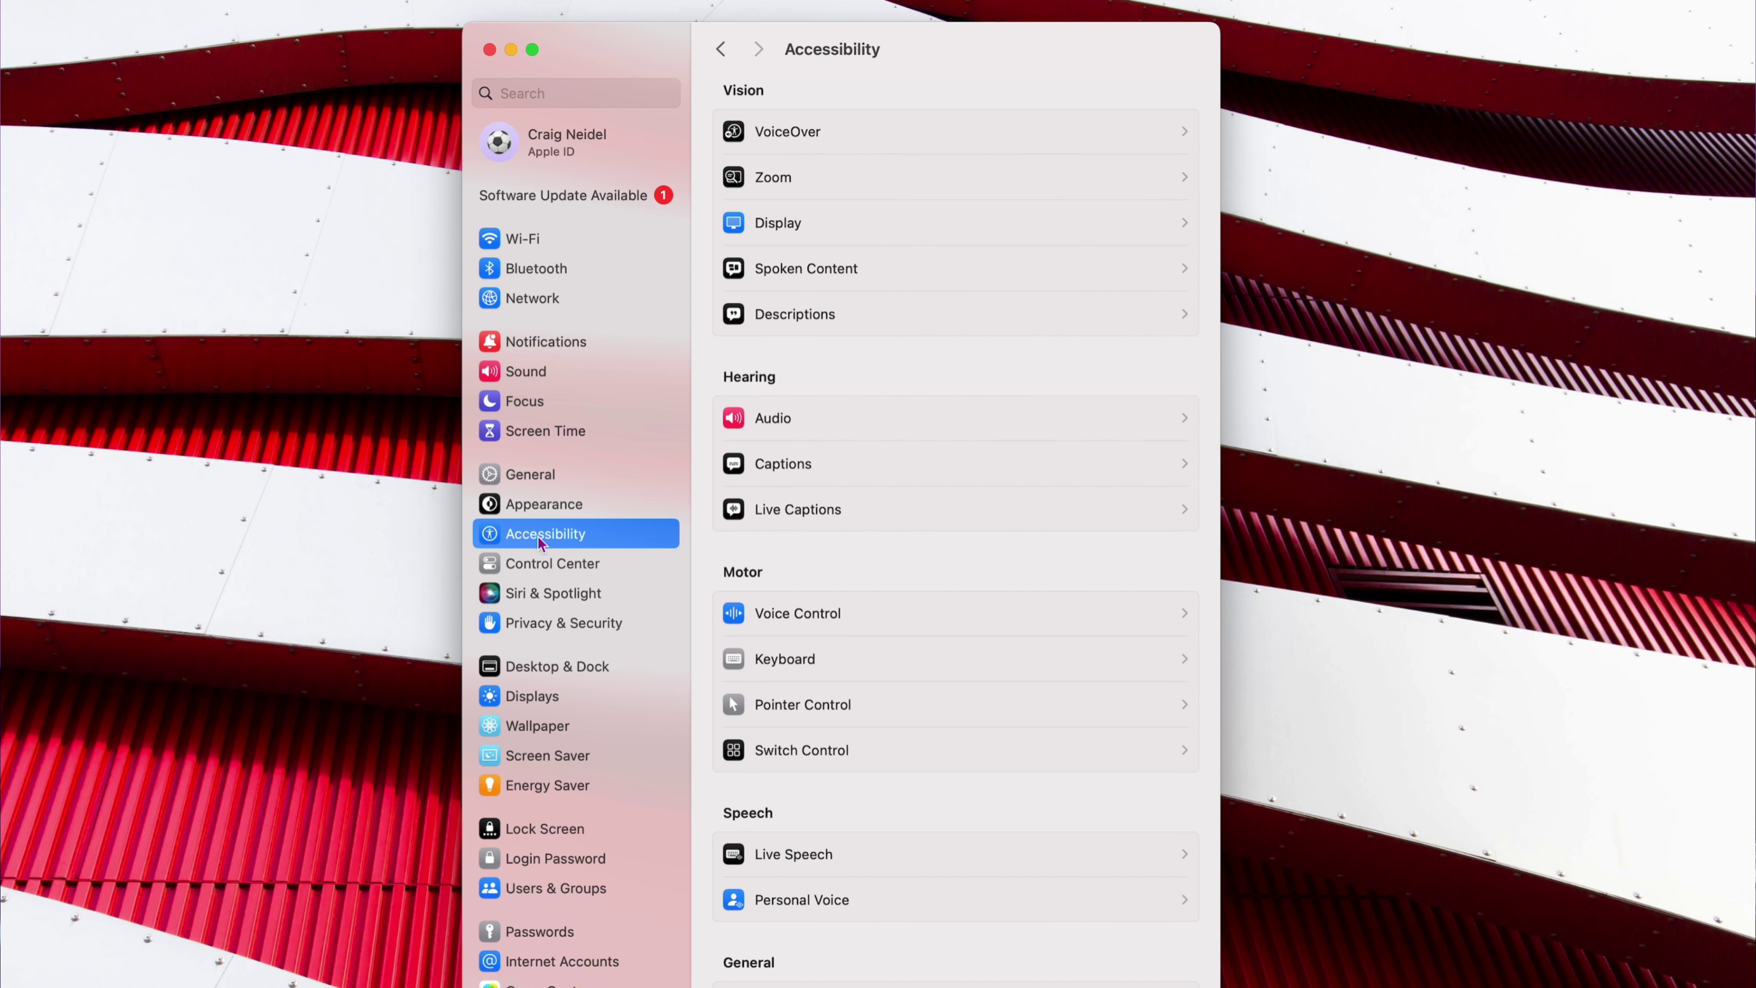
{"action": "left_click", "coordinate": [786, 418]}
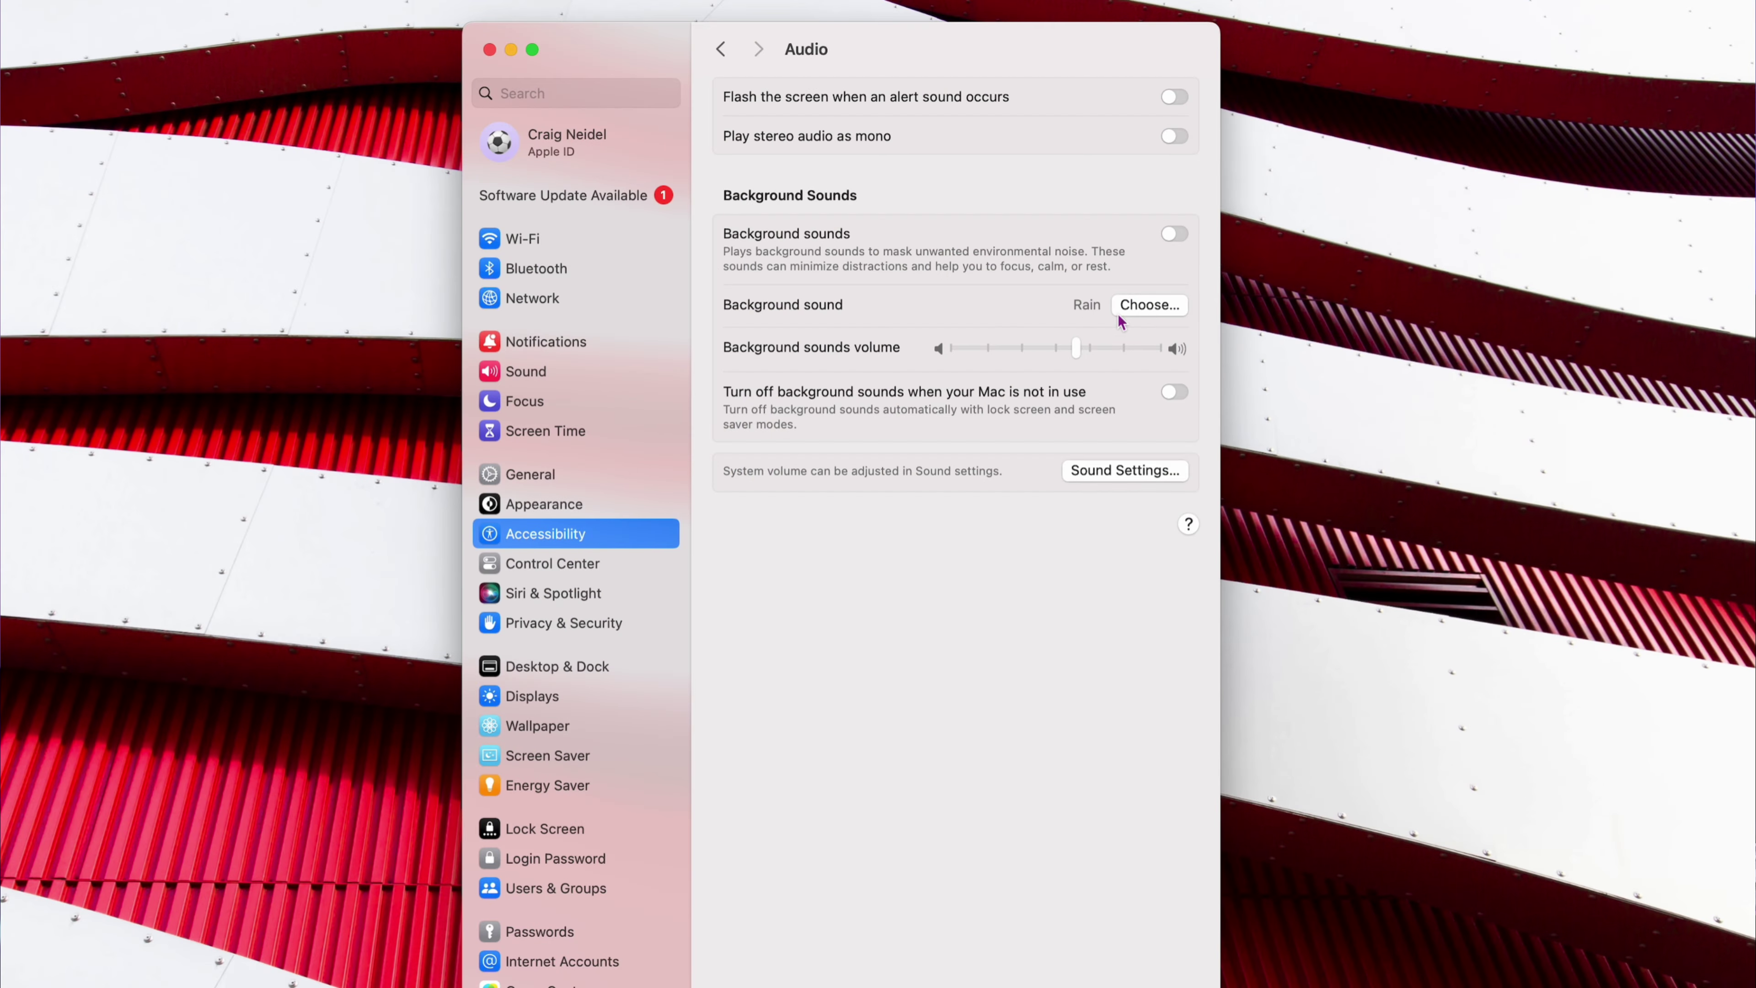
Look through the background sound list and cancel, keeping Rain
{"action": "left_click", "coordinate": [1137, 312]}
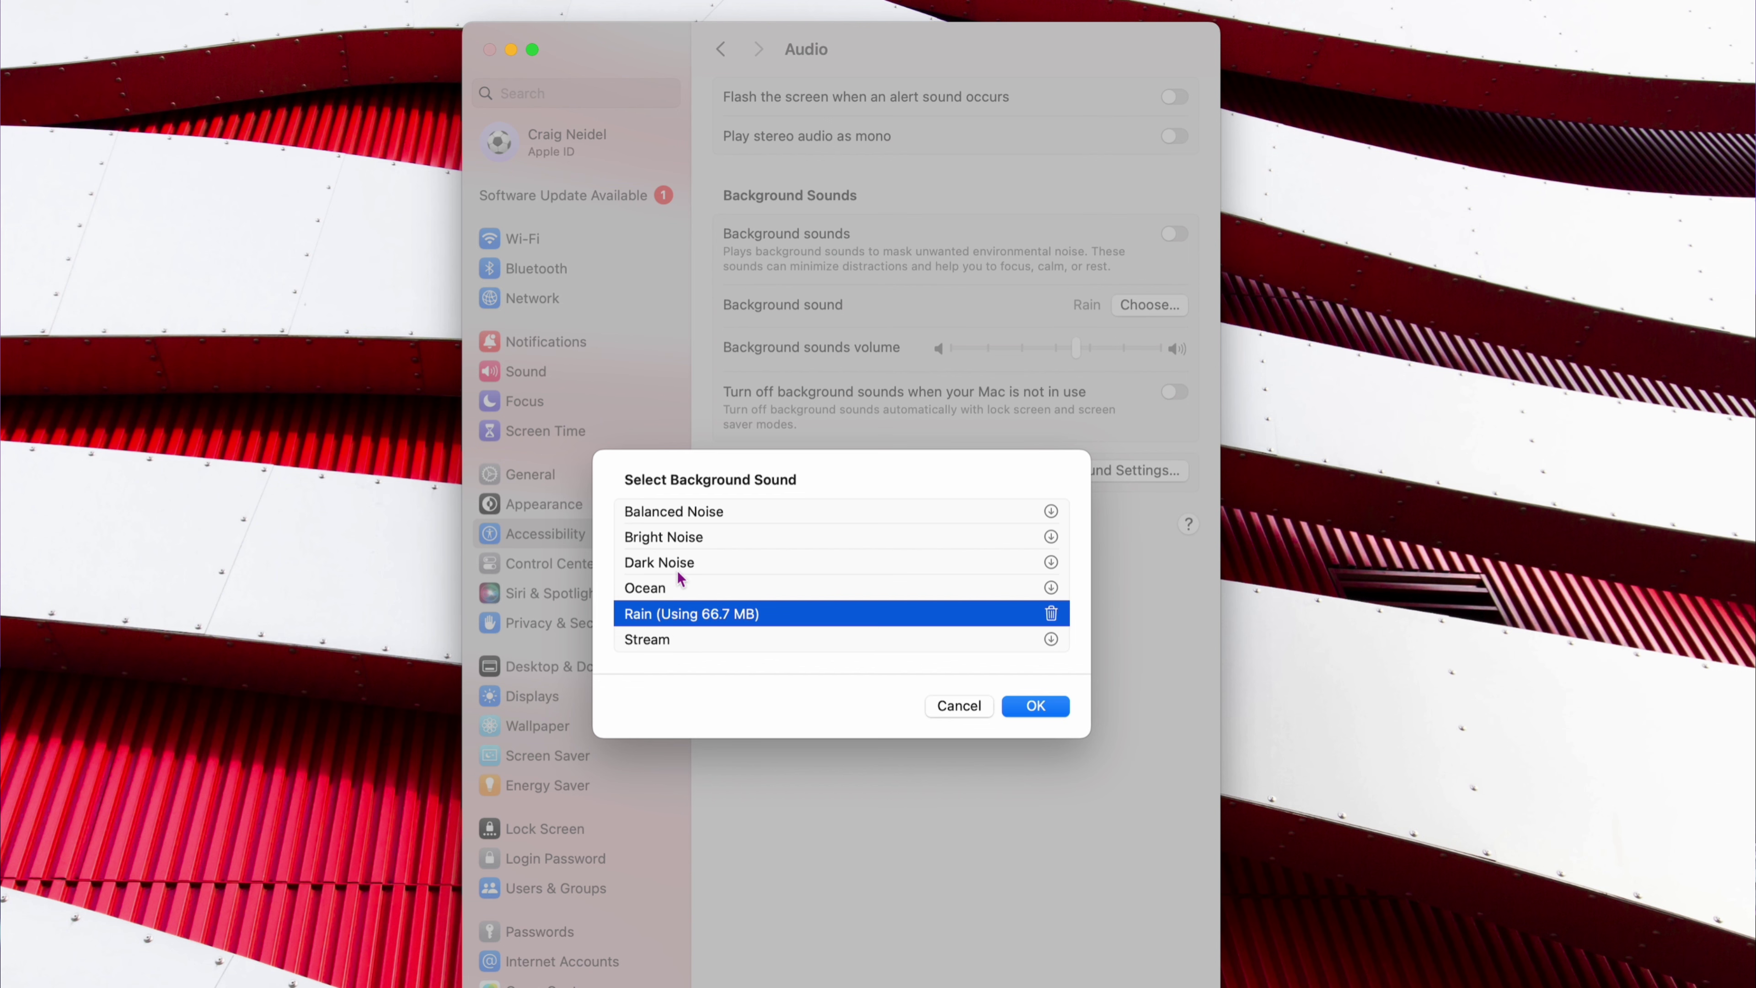
{"action": "left_click", "coordinate": [960, 707]}
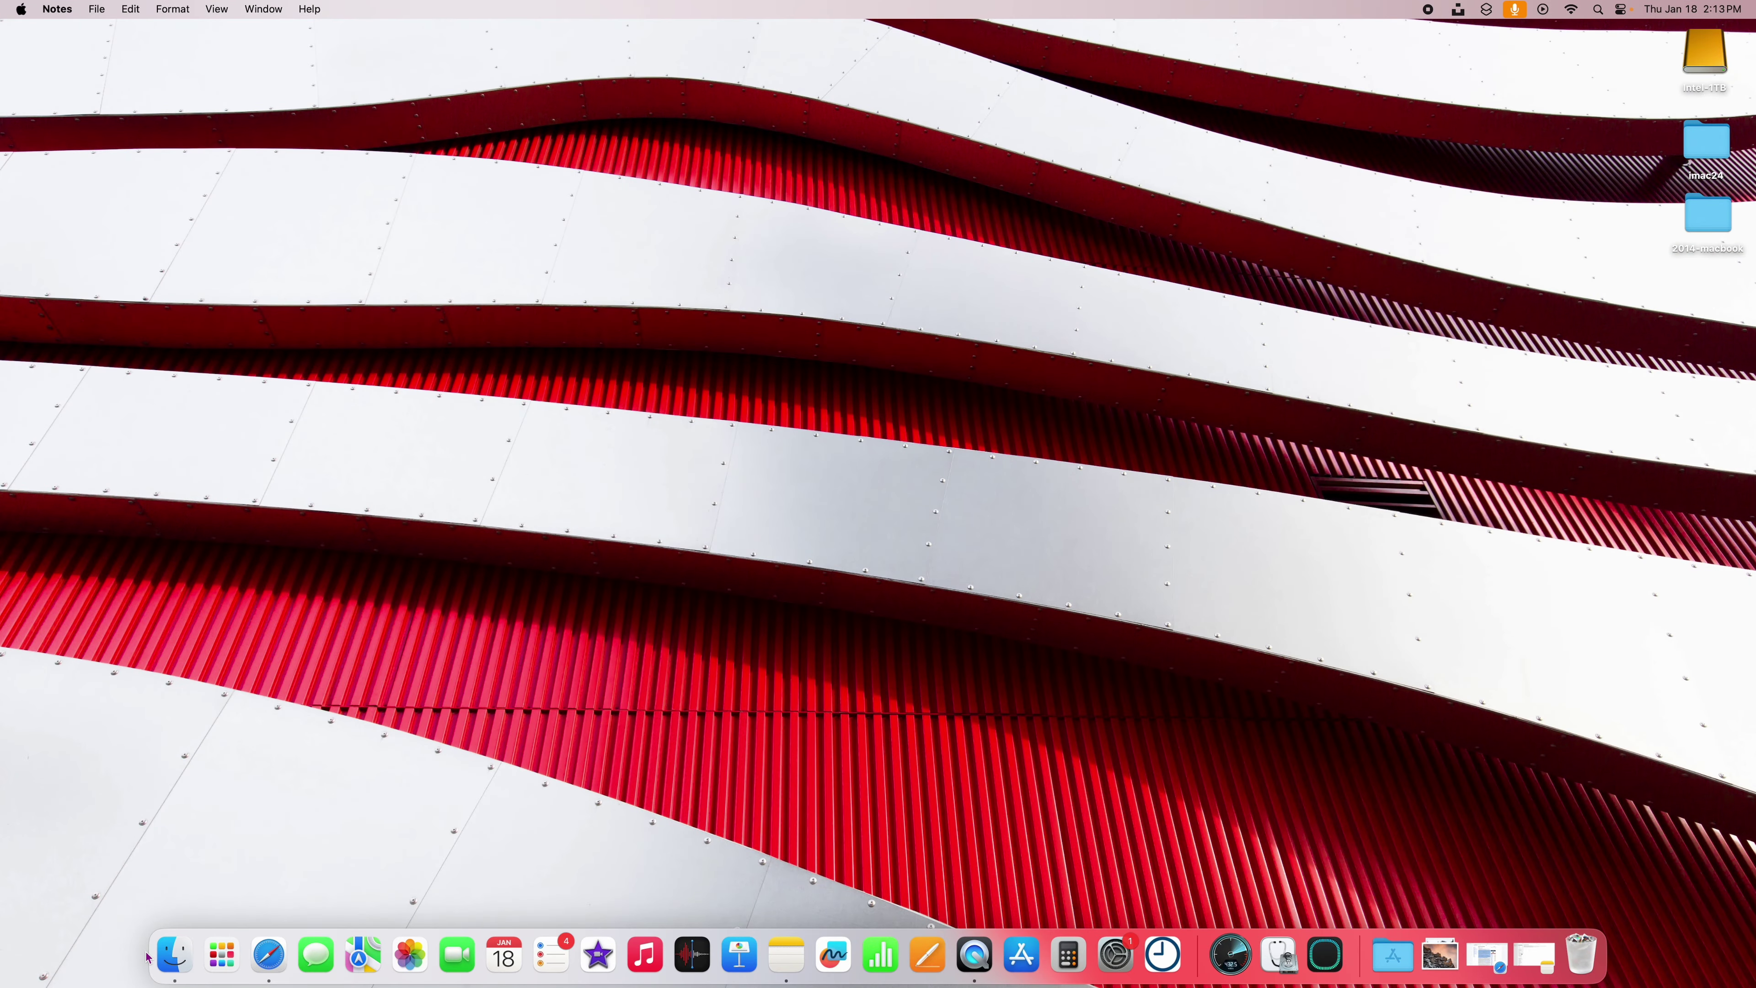
Open Finder on Documents, try list view, then return to icon view
{"action": "left_click", "coordinate": [174, 960]}
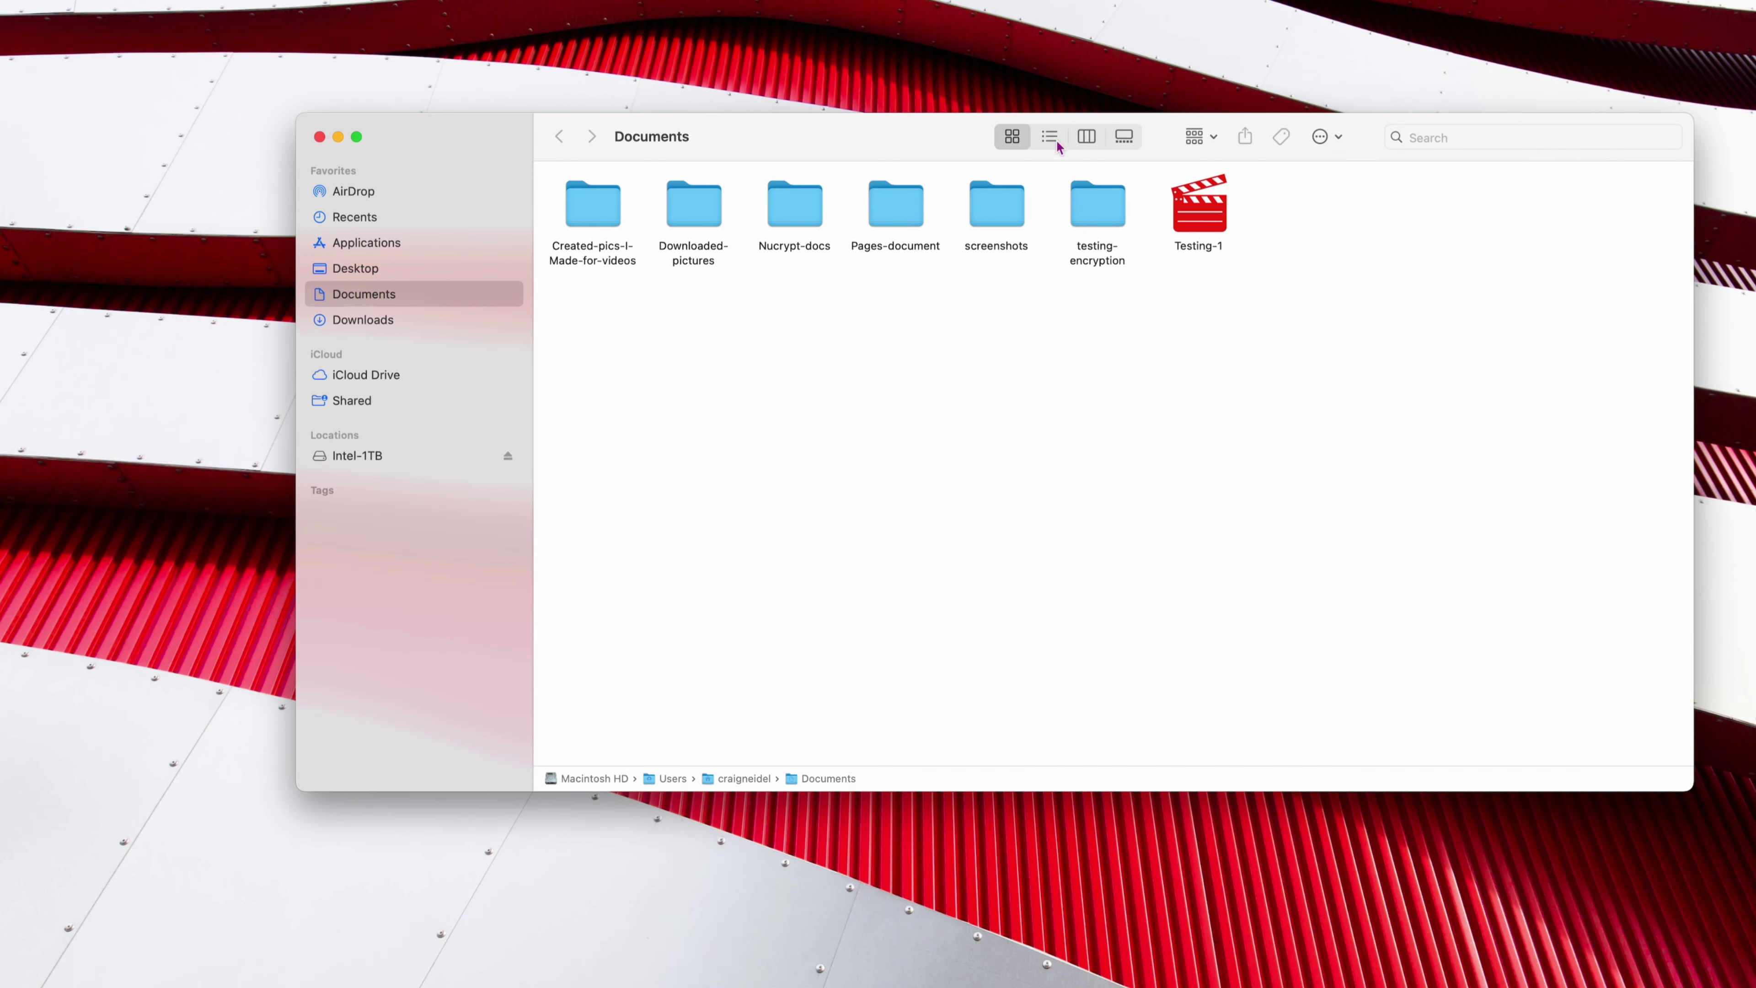
{"action": "left_click", "coordinate": [932, 219]}
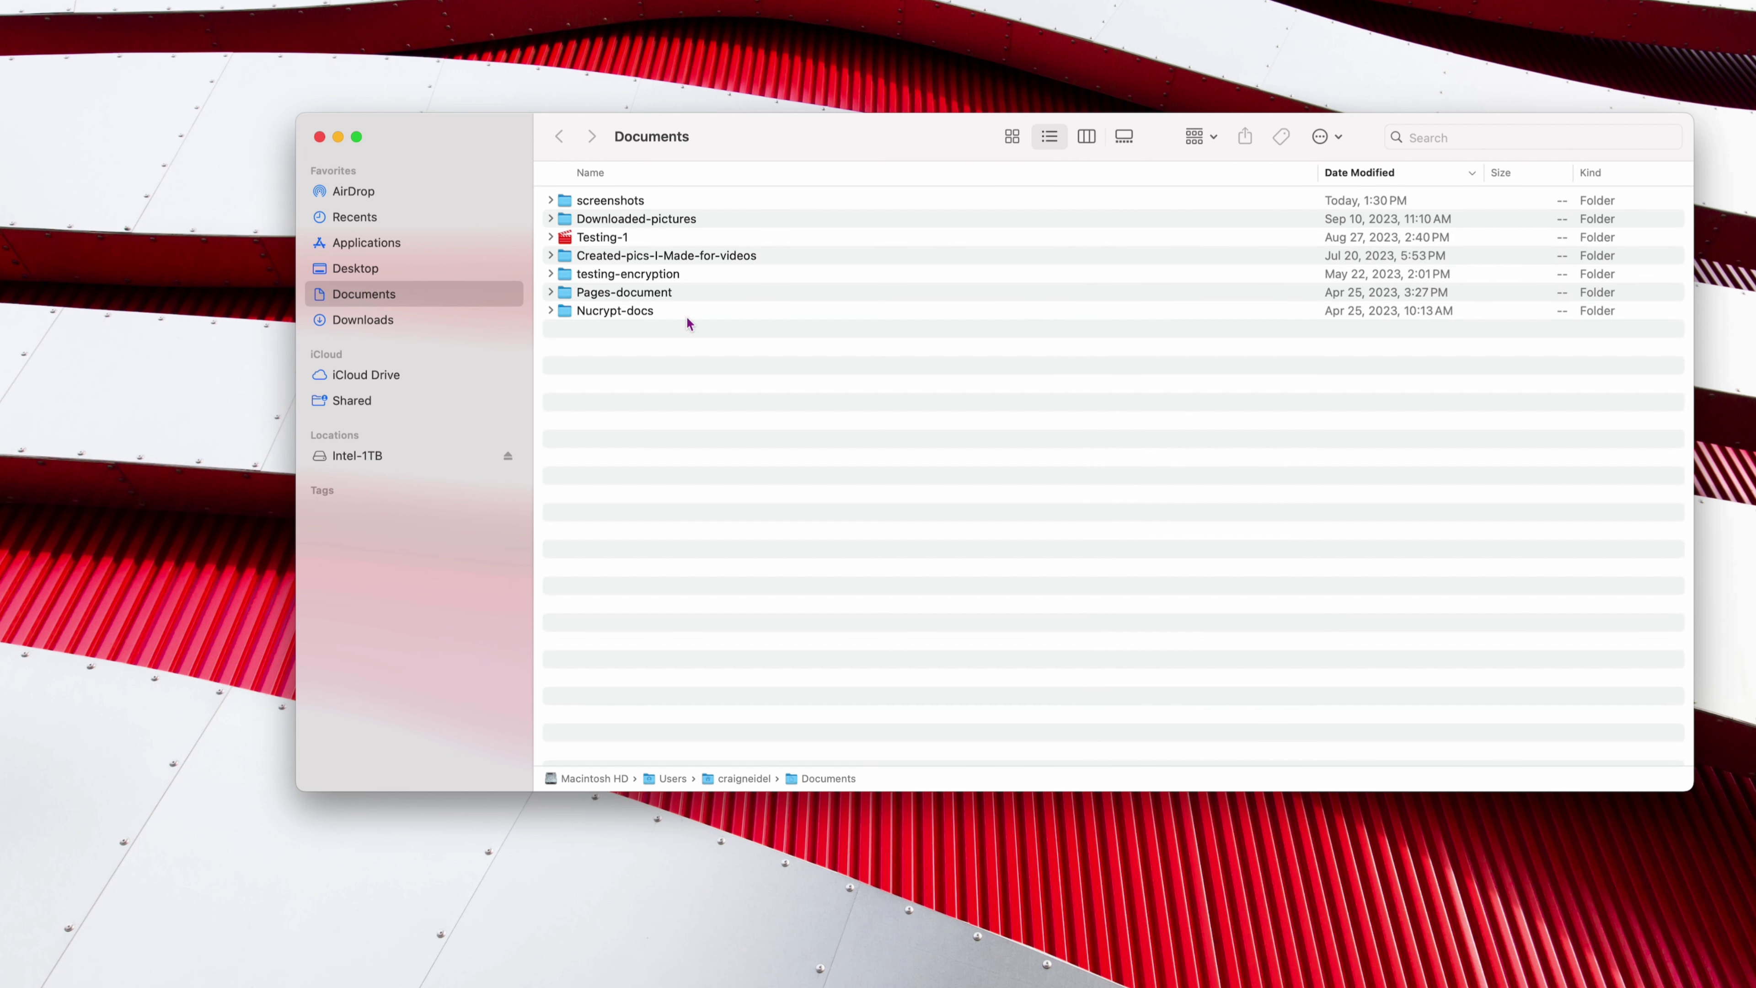
{"action": "right_click", "coordinate": [877, 440]}
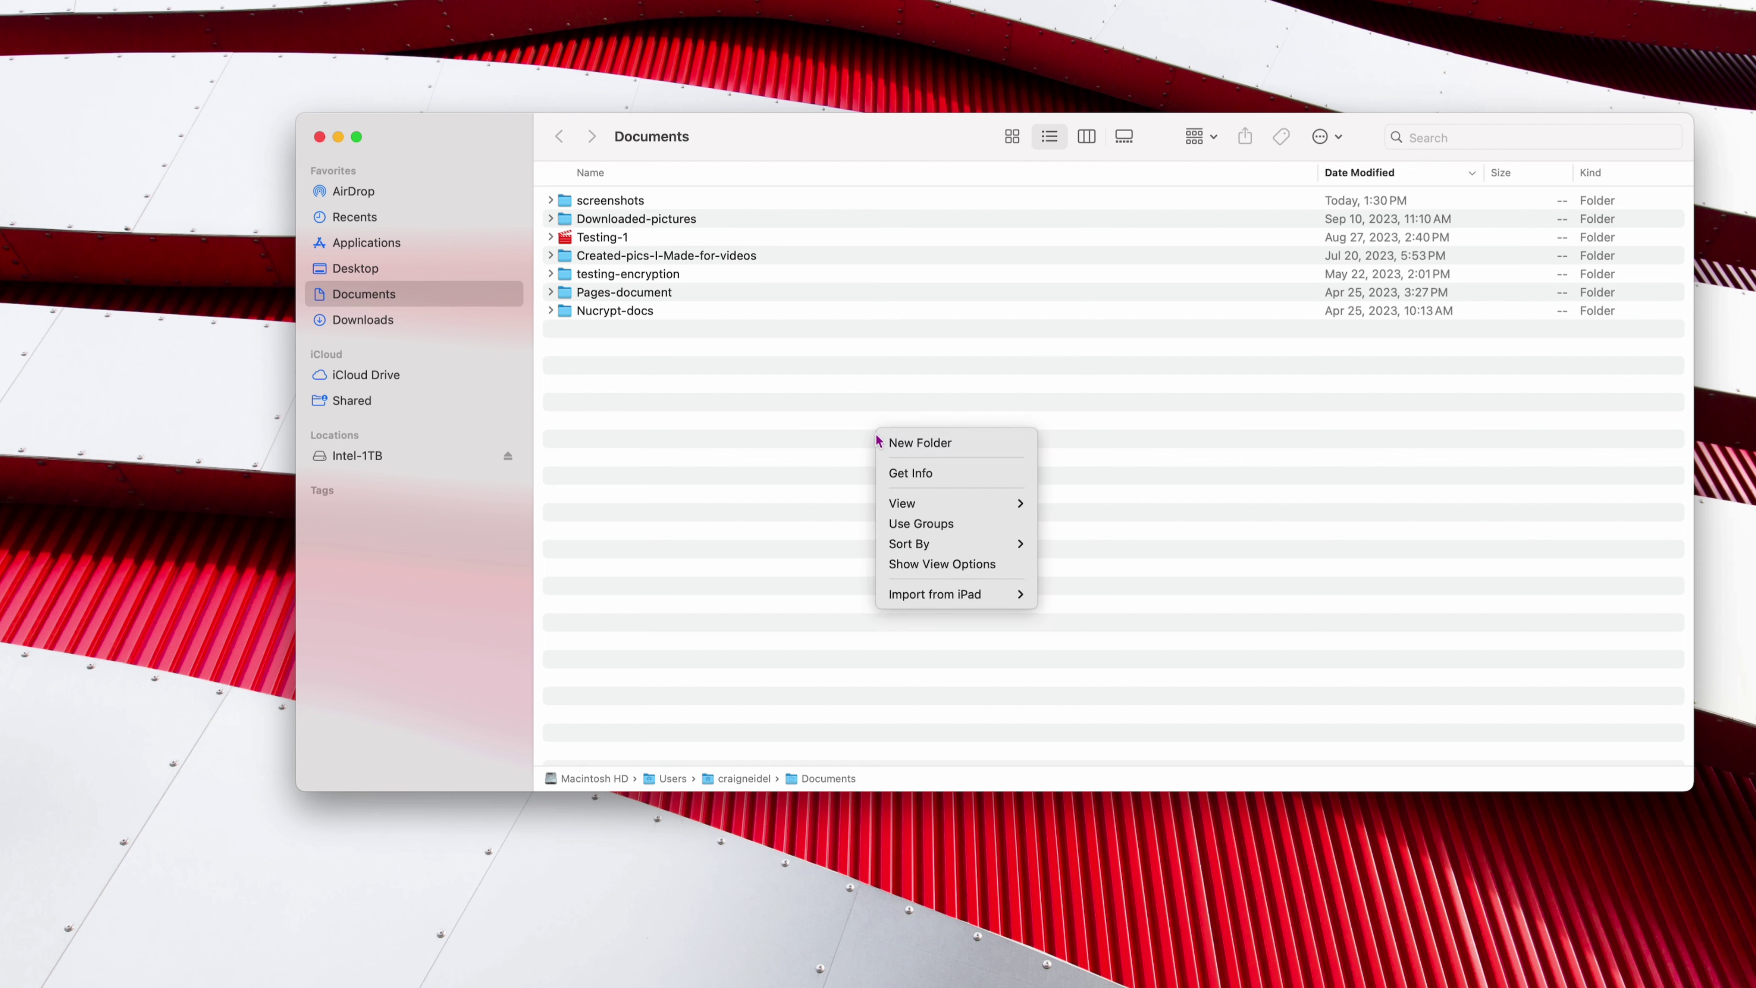
{"action": "left_click", "coordinate": [733, 466]}
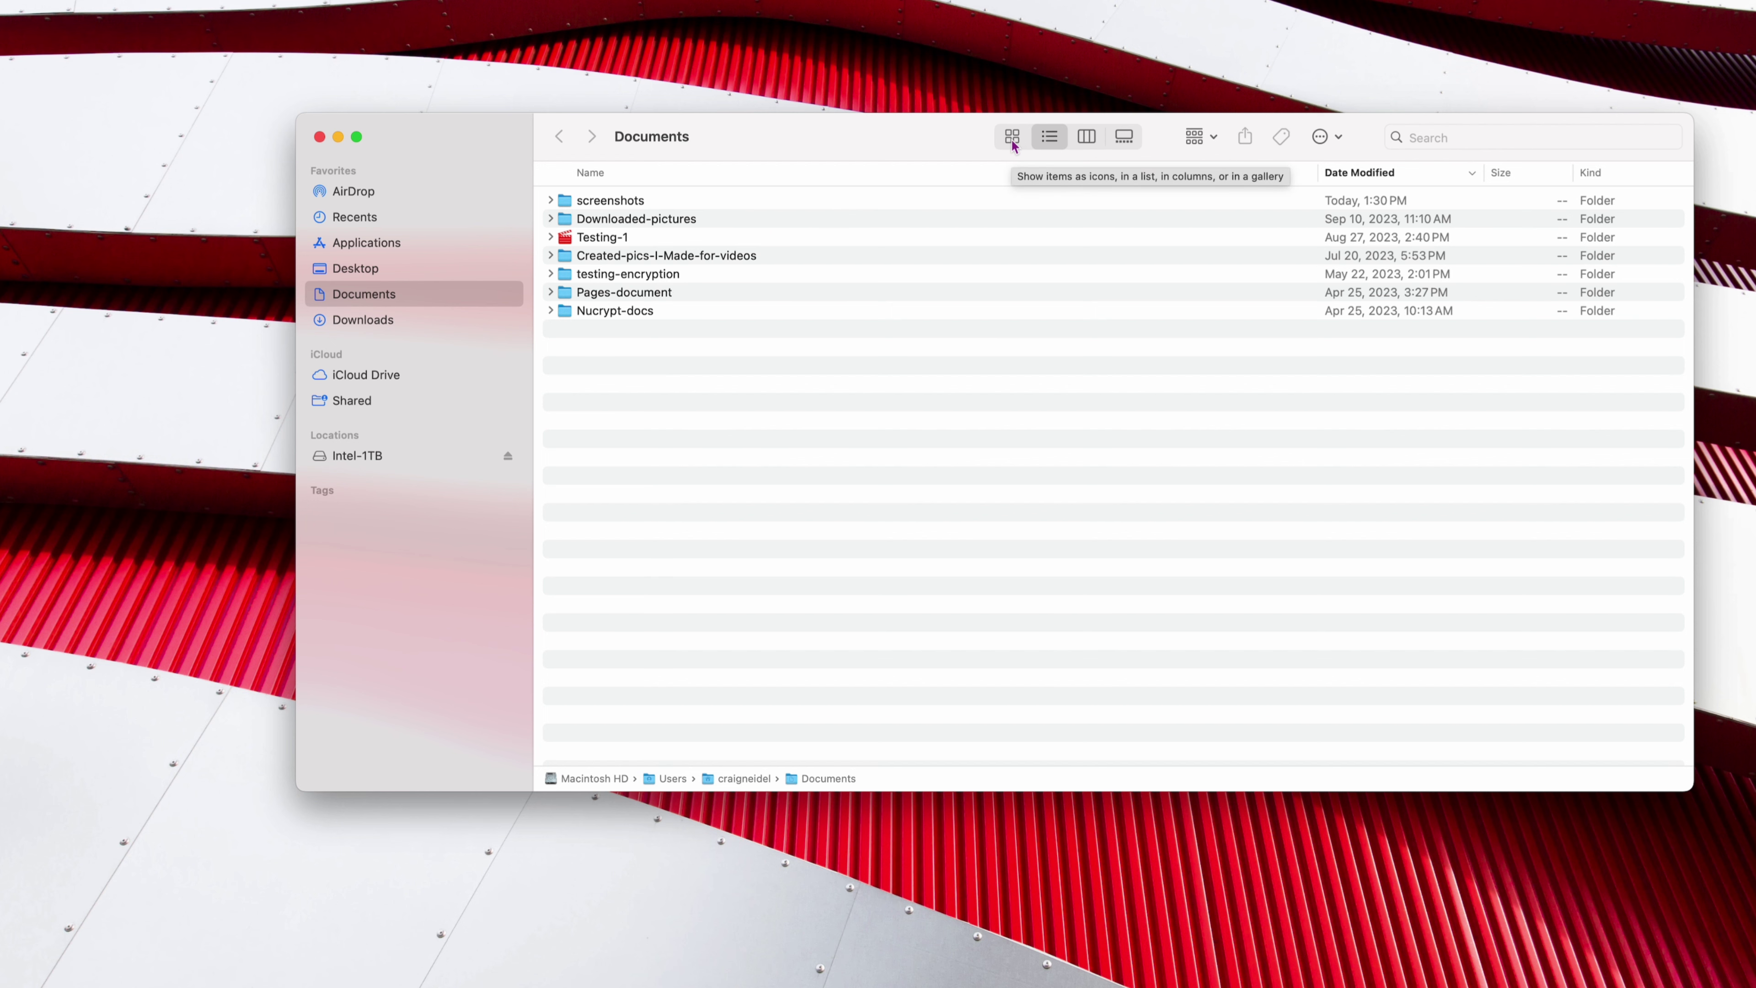
{"action": "left_click", "coordinate": [1013, 138]}
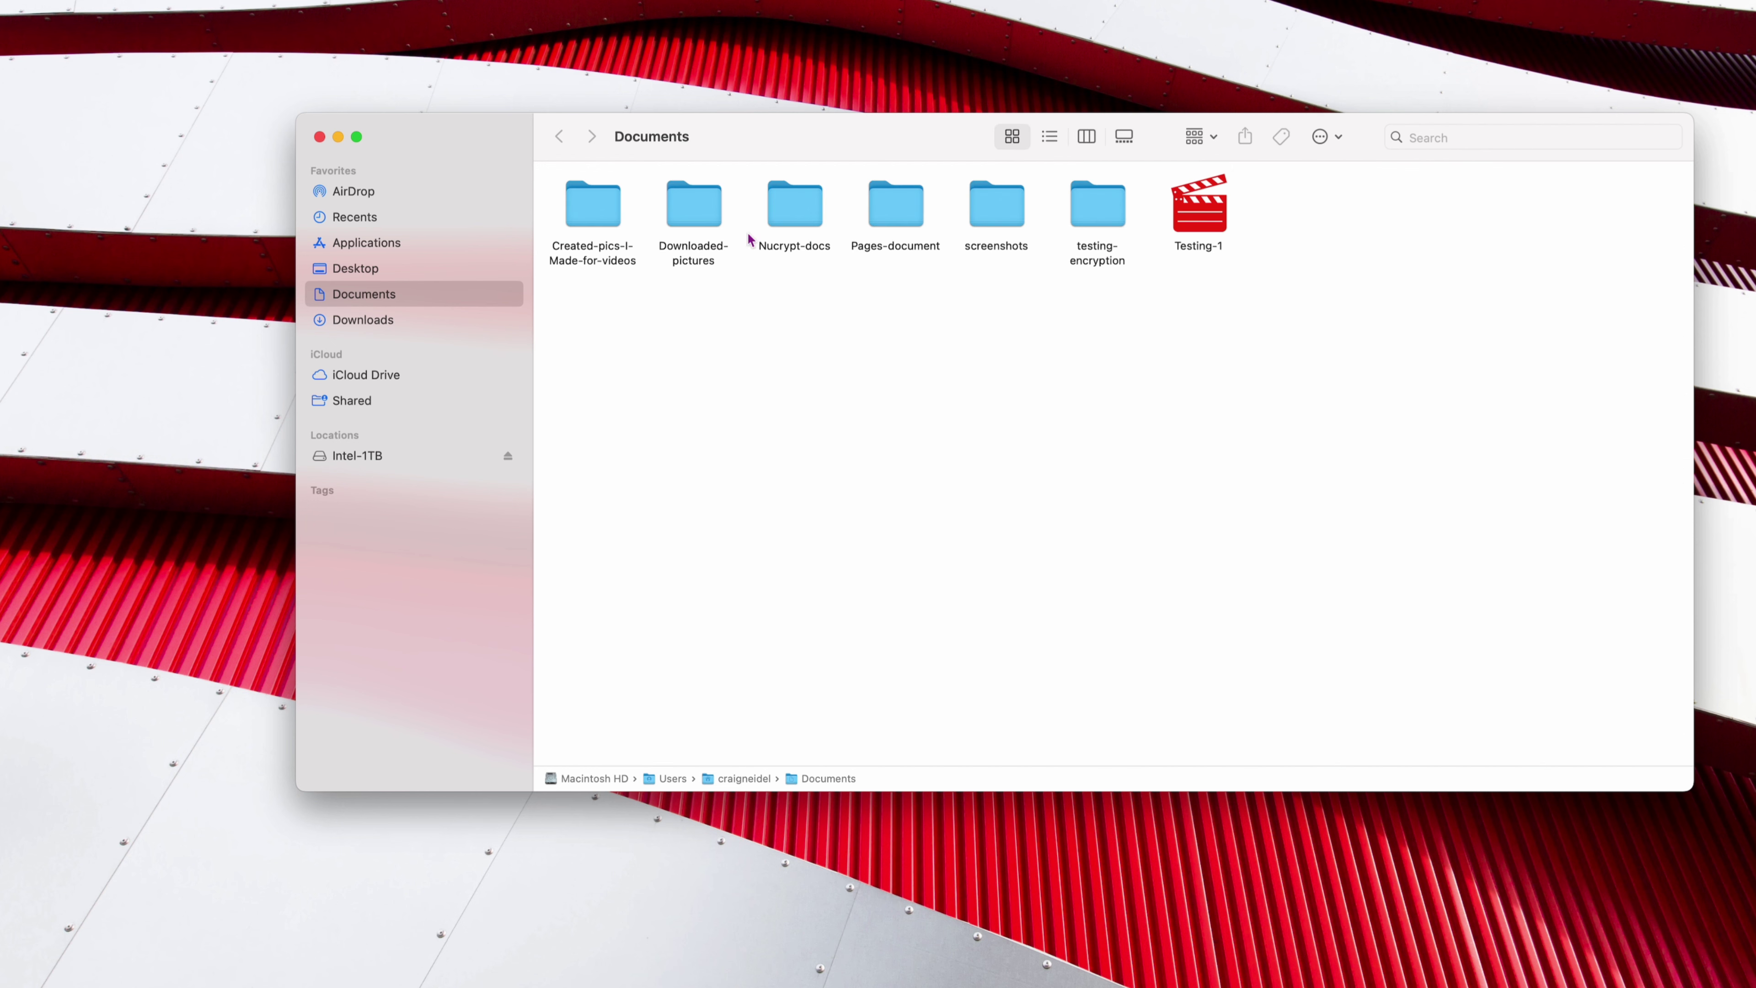
{"action": "right_click", "coordinate": [946, 373]}
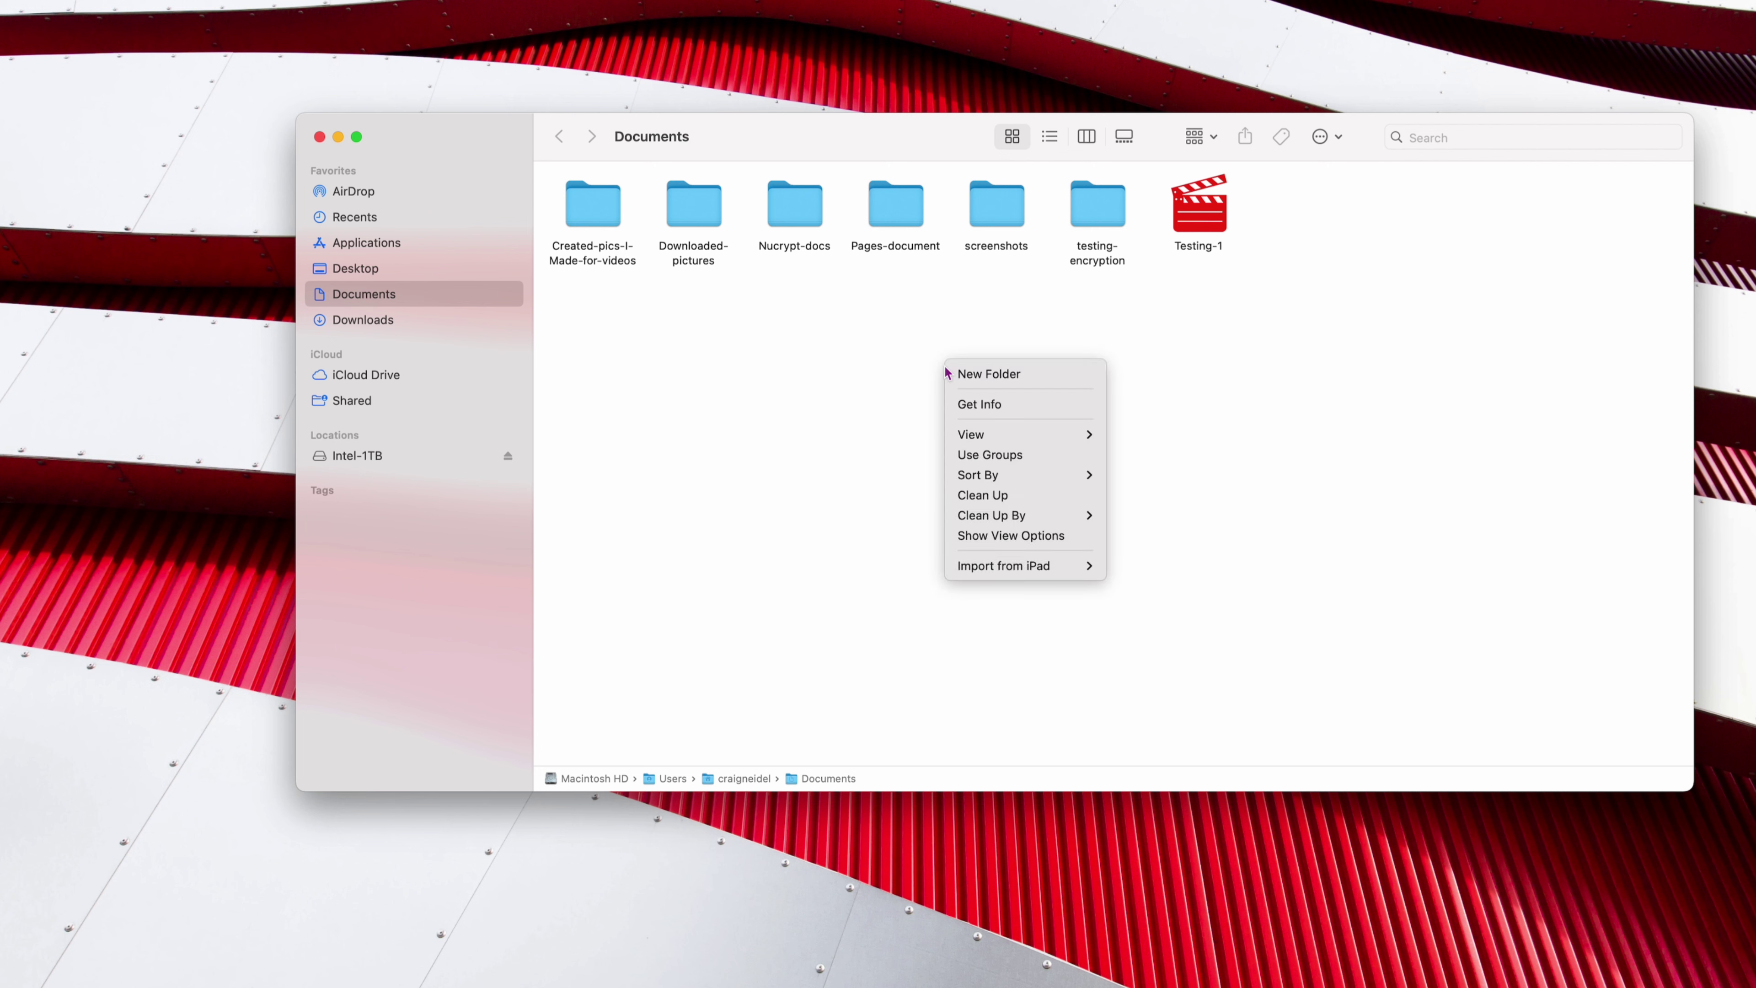
Try purple, orange and magenta Documents folder backgrounds in View Options, then return to white
{"action": "left_click", "coordinate": [1023, 536]}
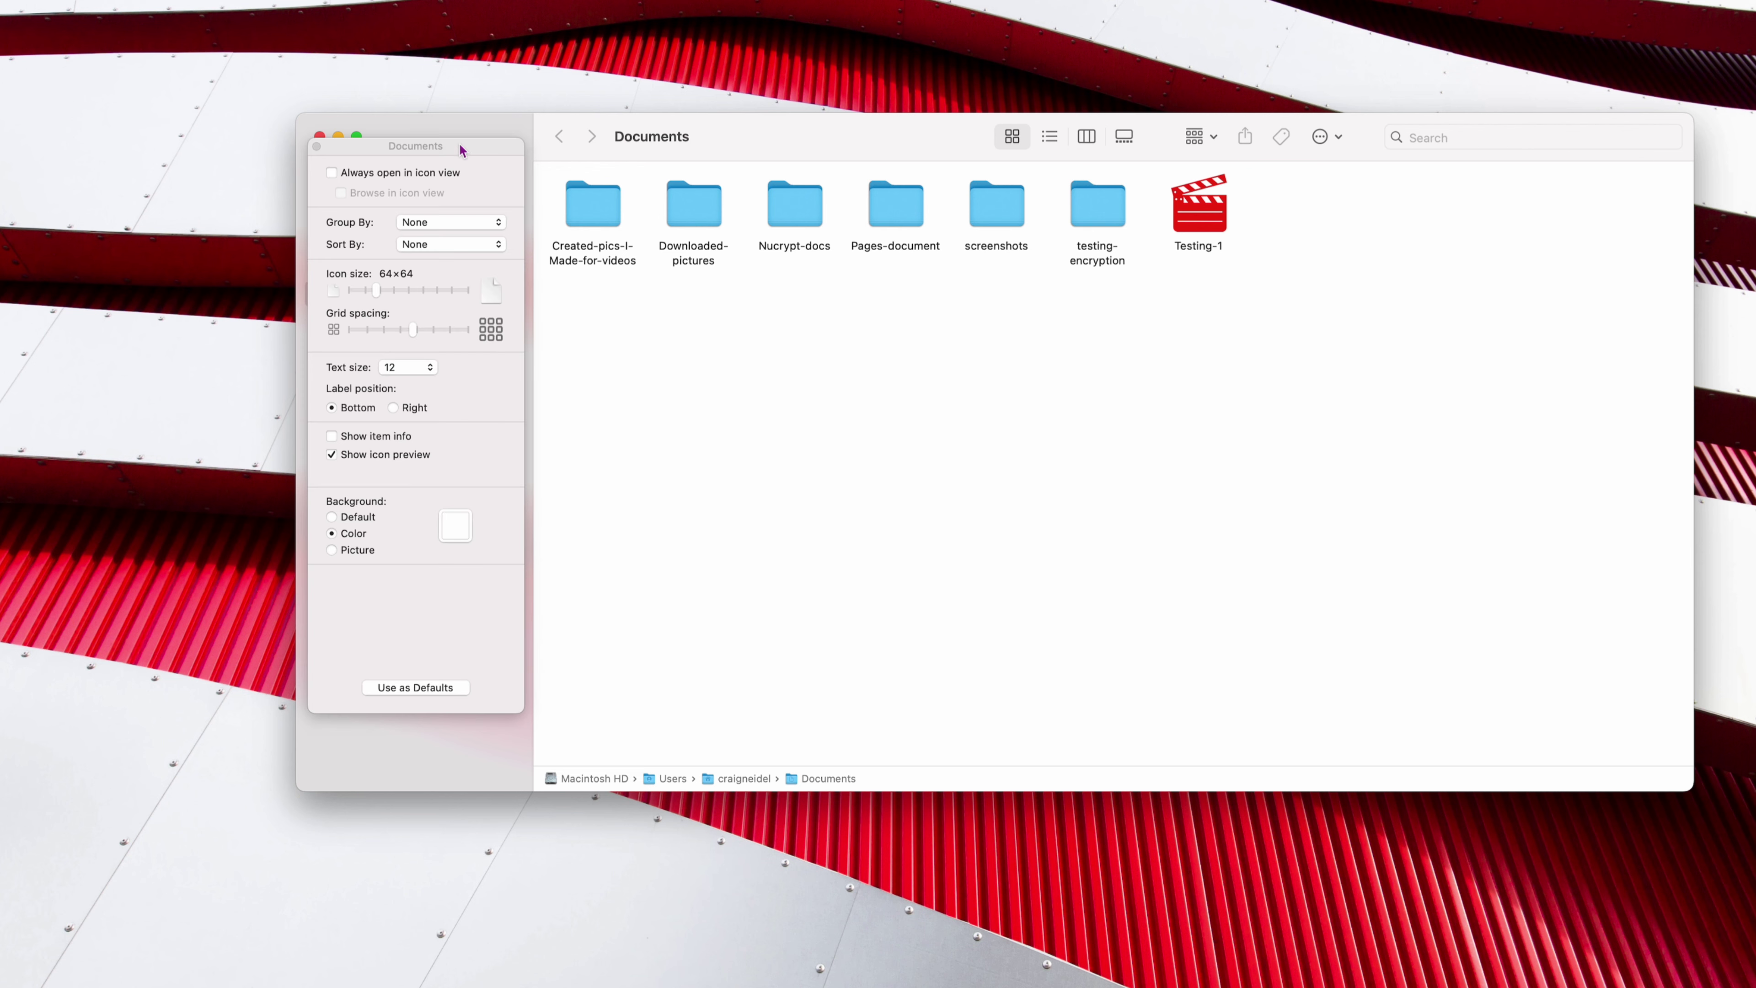
{"action": "mouse_move", "coordinate": [461, 149]}
{"action": "left_mouse_down"}
{"action": "mouse_move", "coordinate": [1050, 240]}
{"action": "mouse_move", "coordinate": [534, 184]}
{"action": "mouse_move", "coordinate": [448, 151]}
{"action": "left_mouse_up"}
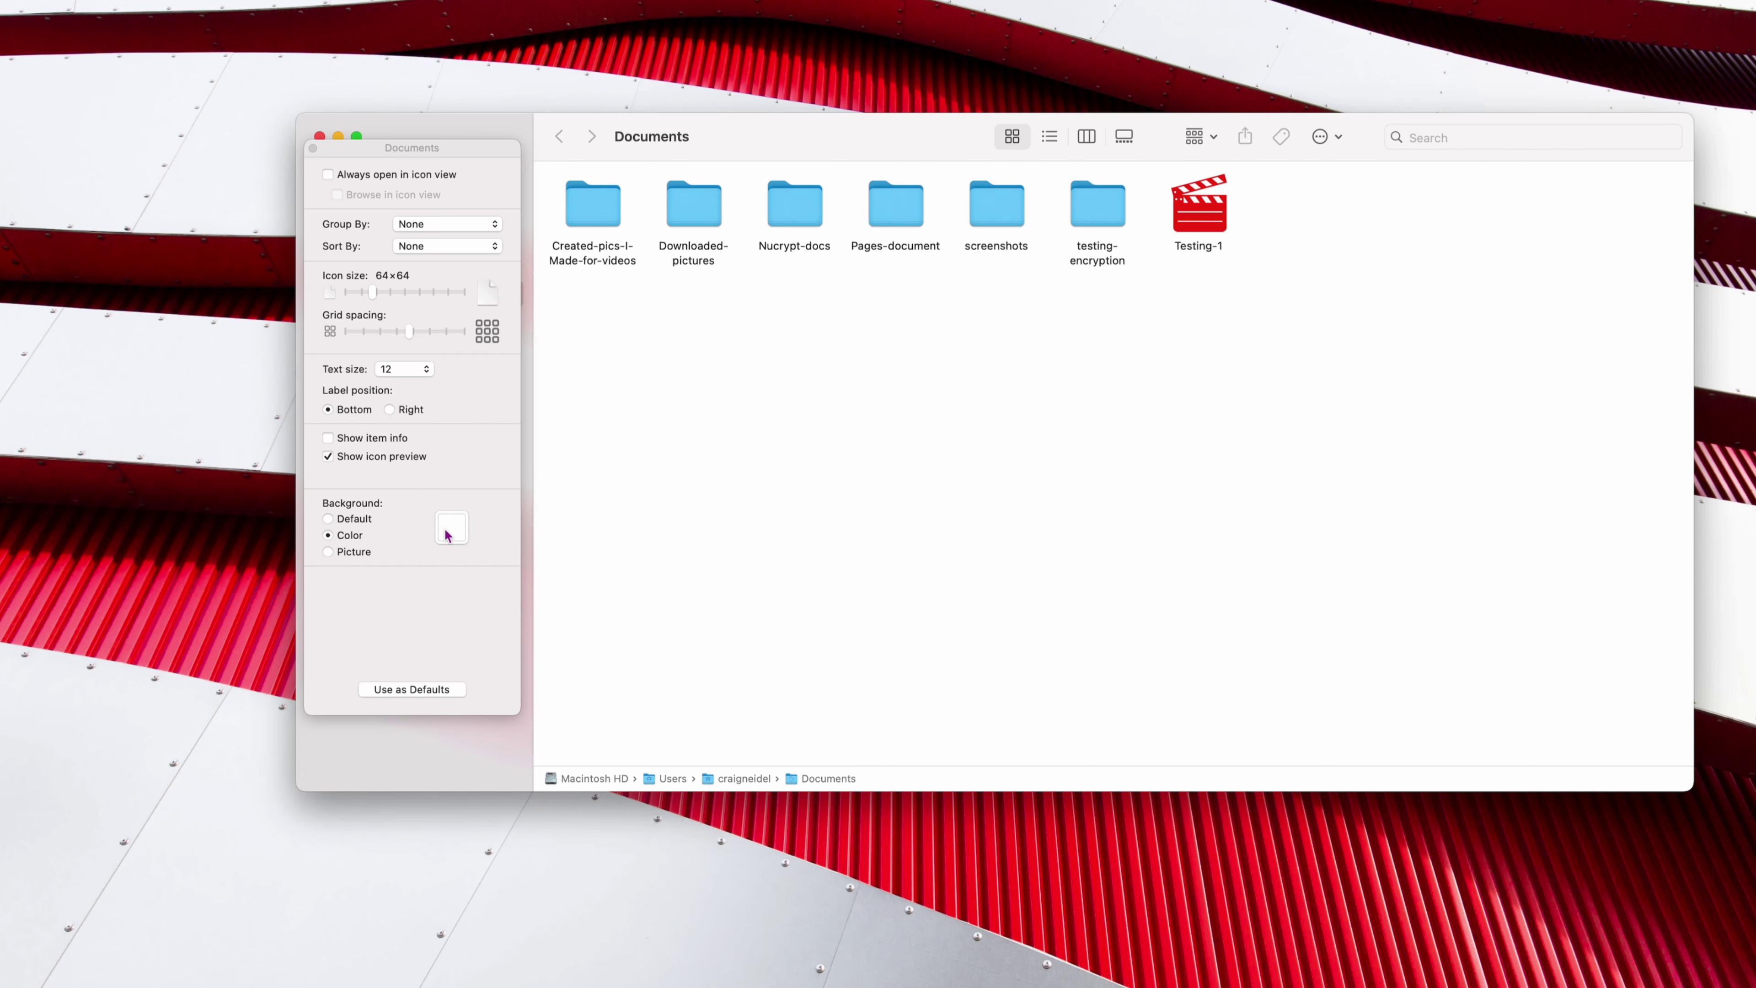
{"action": "left_click", "coordinate": [450, 530]}
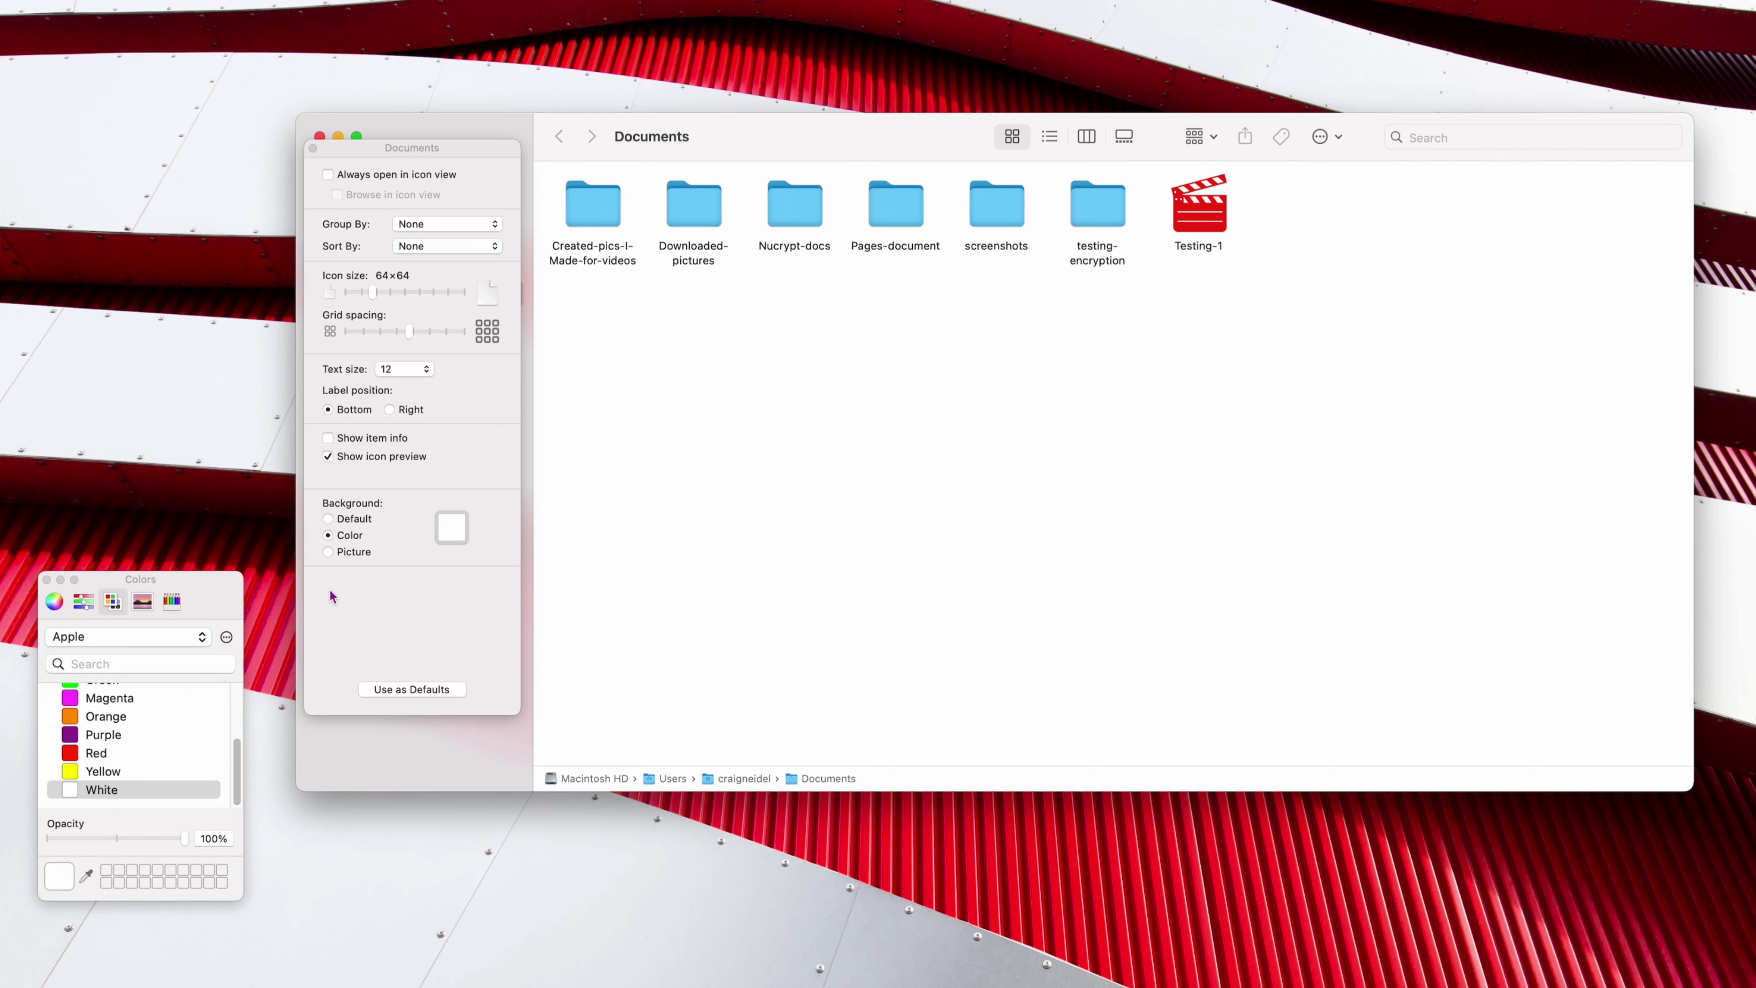
{"action": "left_click", "coordinate": [103, 737]}
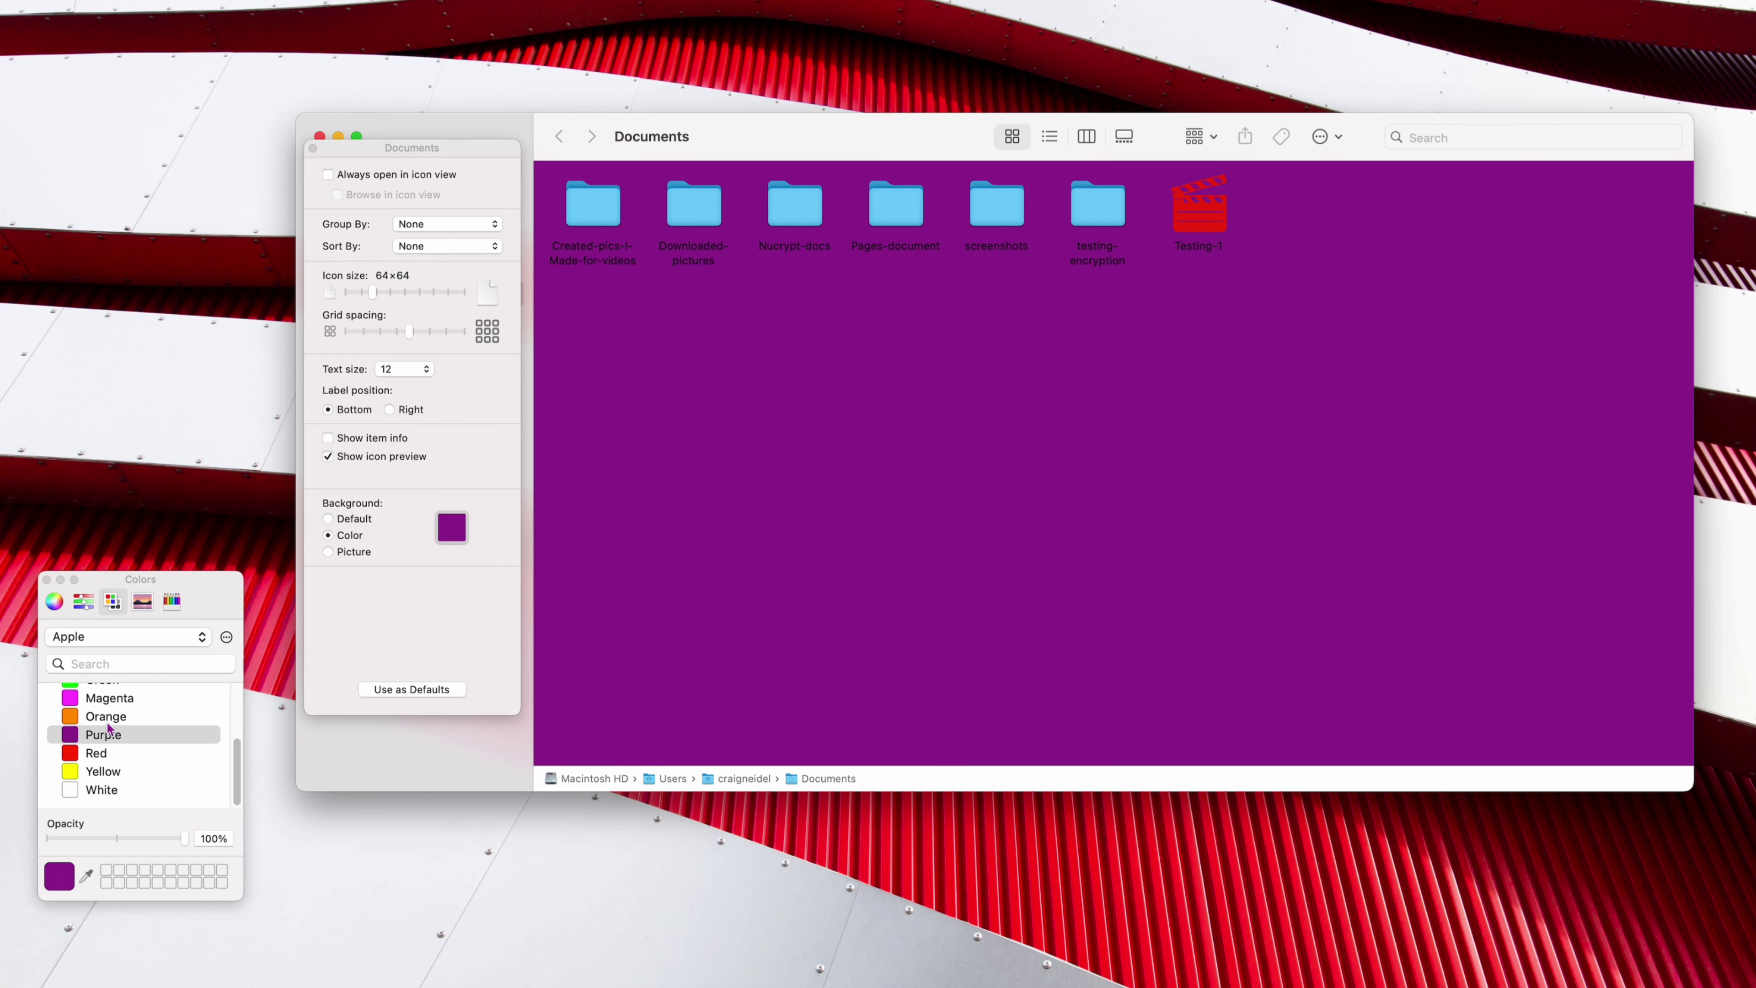
{"action": "left_click", "coordinate": [112, 718]}
{"action": "left_click", "coordinate": [114, 700]}
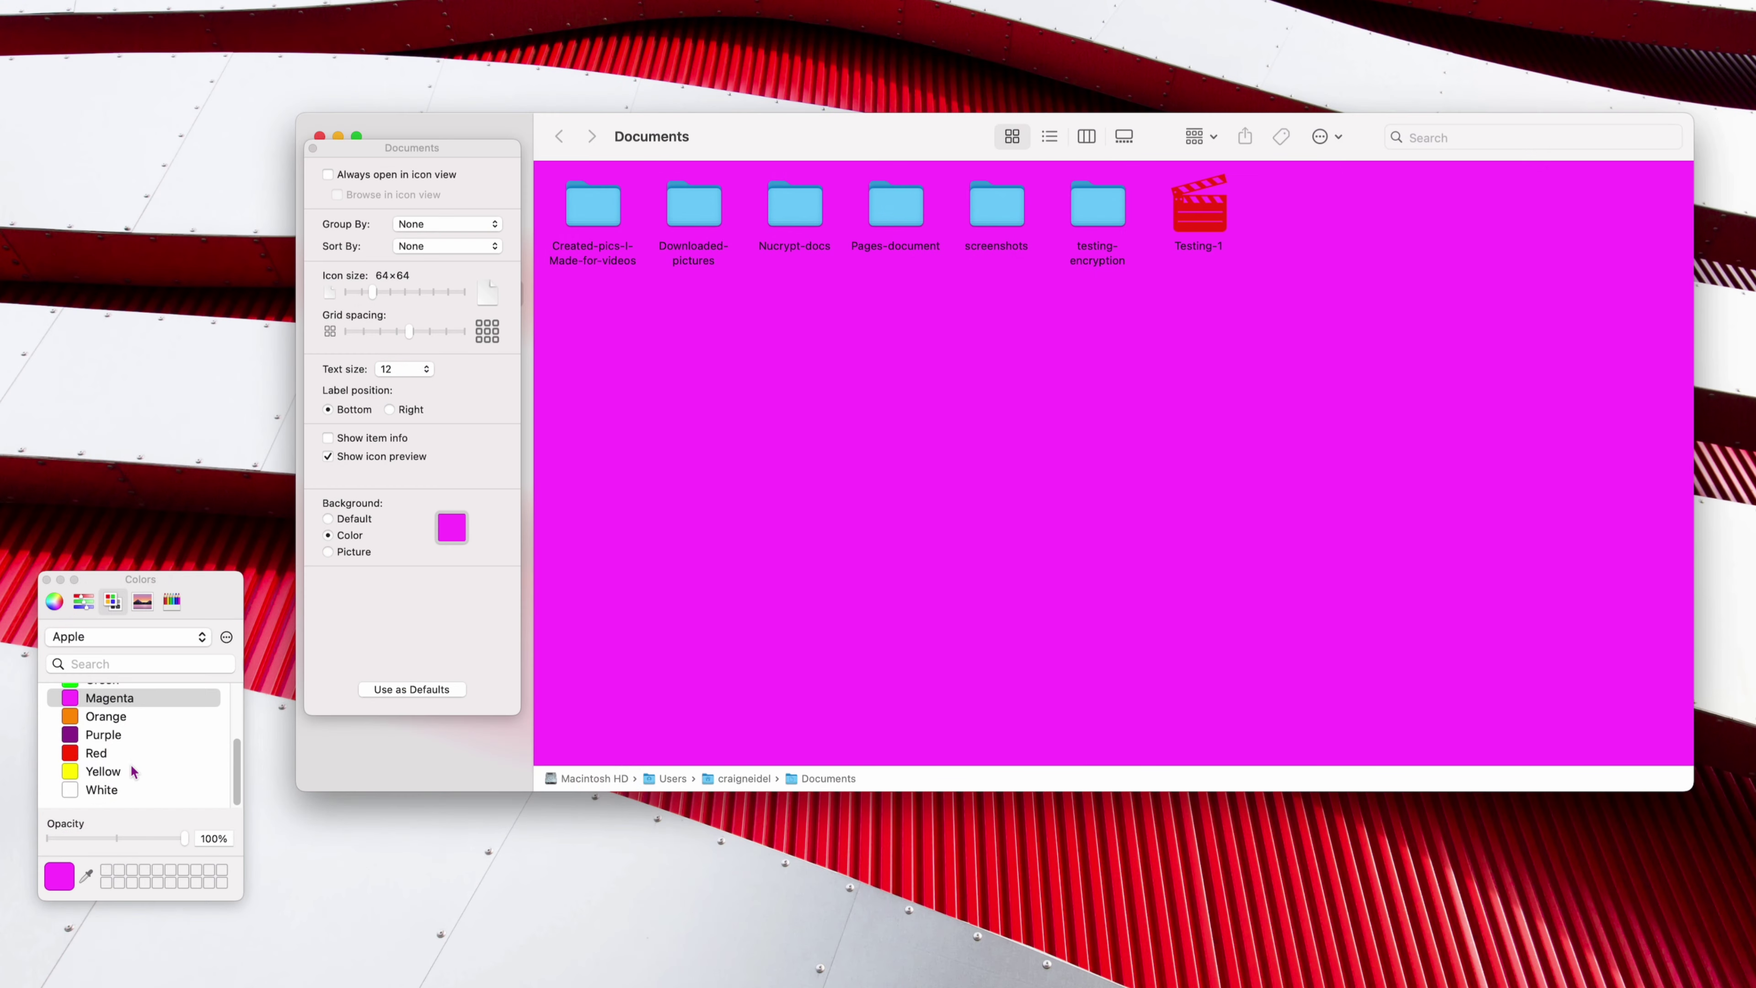
{"action": "left_click", "coordinate": [125, 790]}
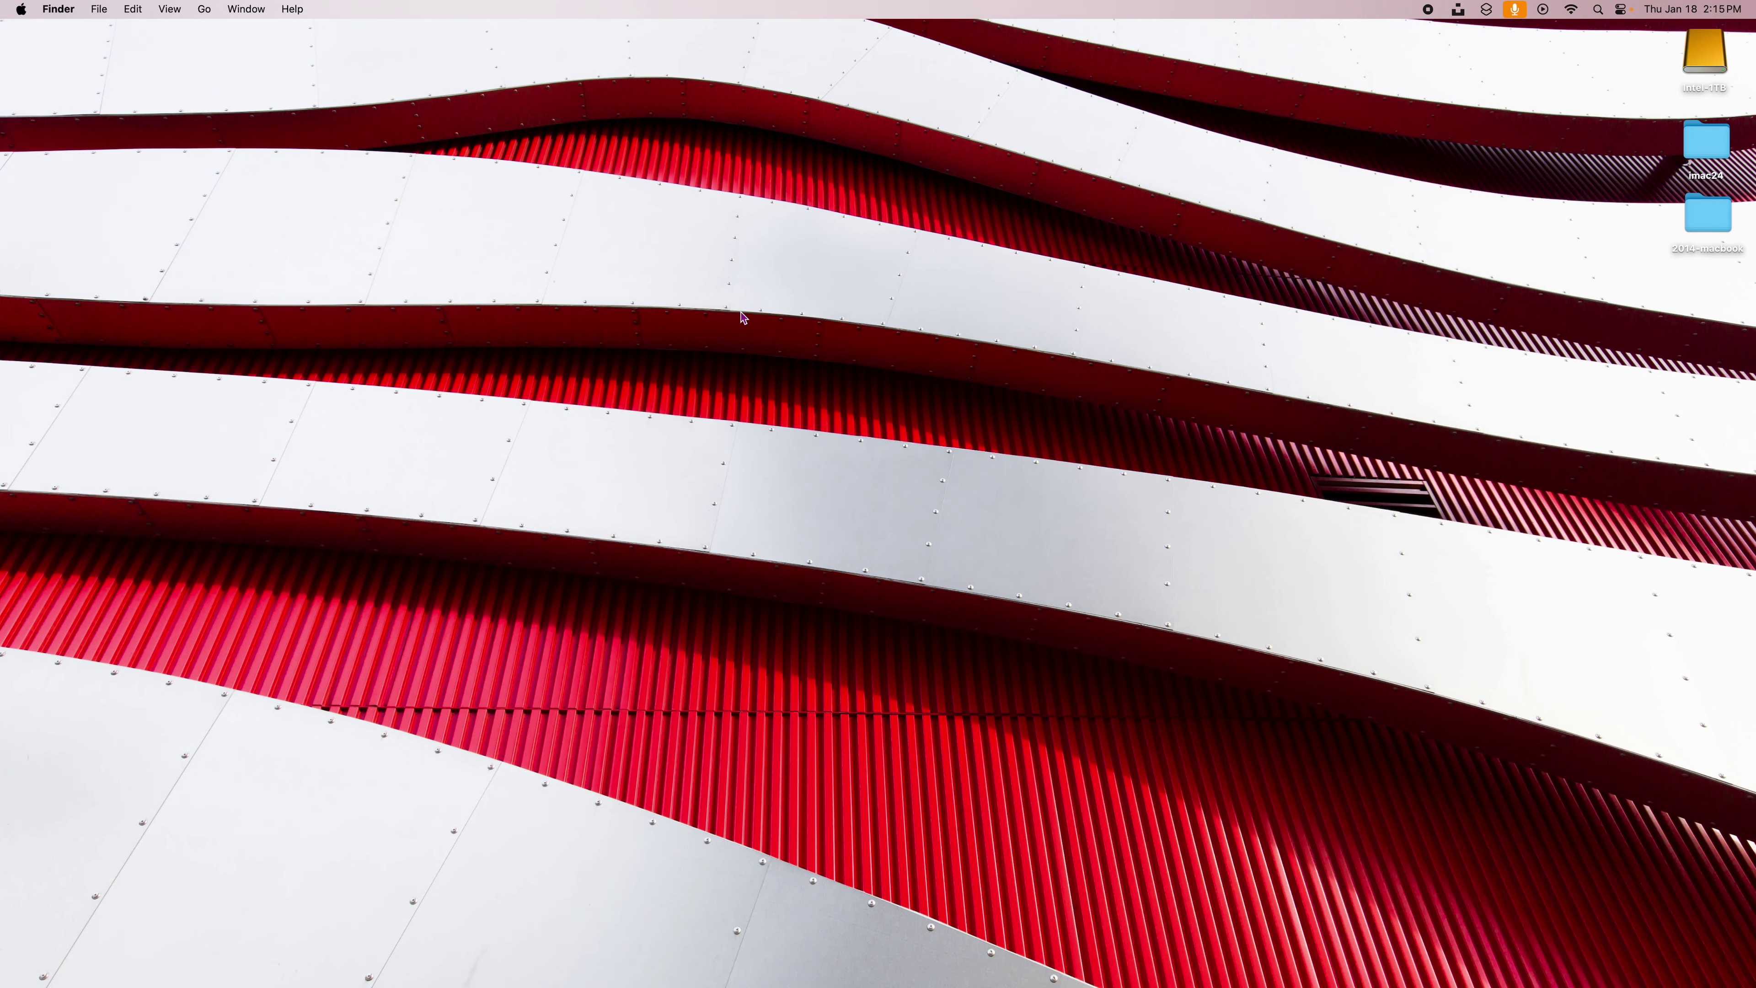
Turn on spoken time announcements in Control Center's clock options
{"action": "left_click_drag", "start_coordinate": [789, 97], "coordinate": [756, 96]}
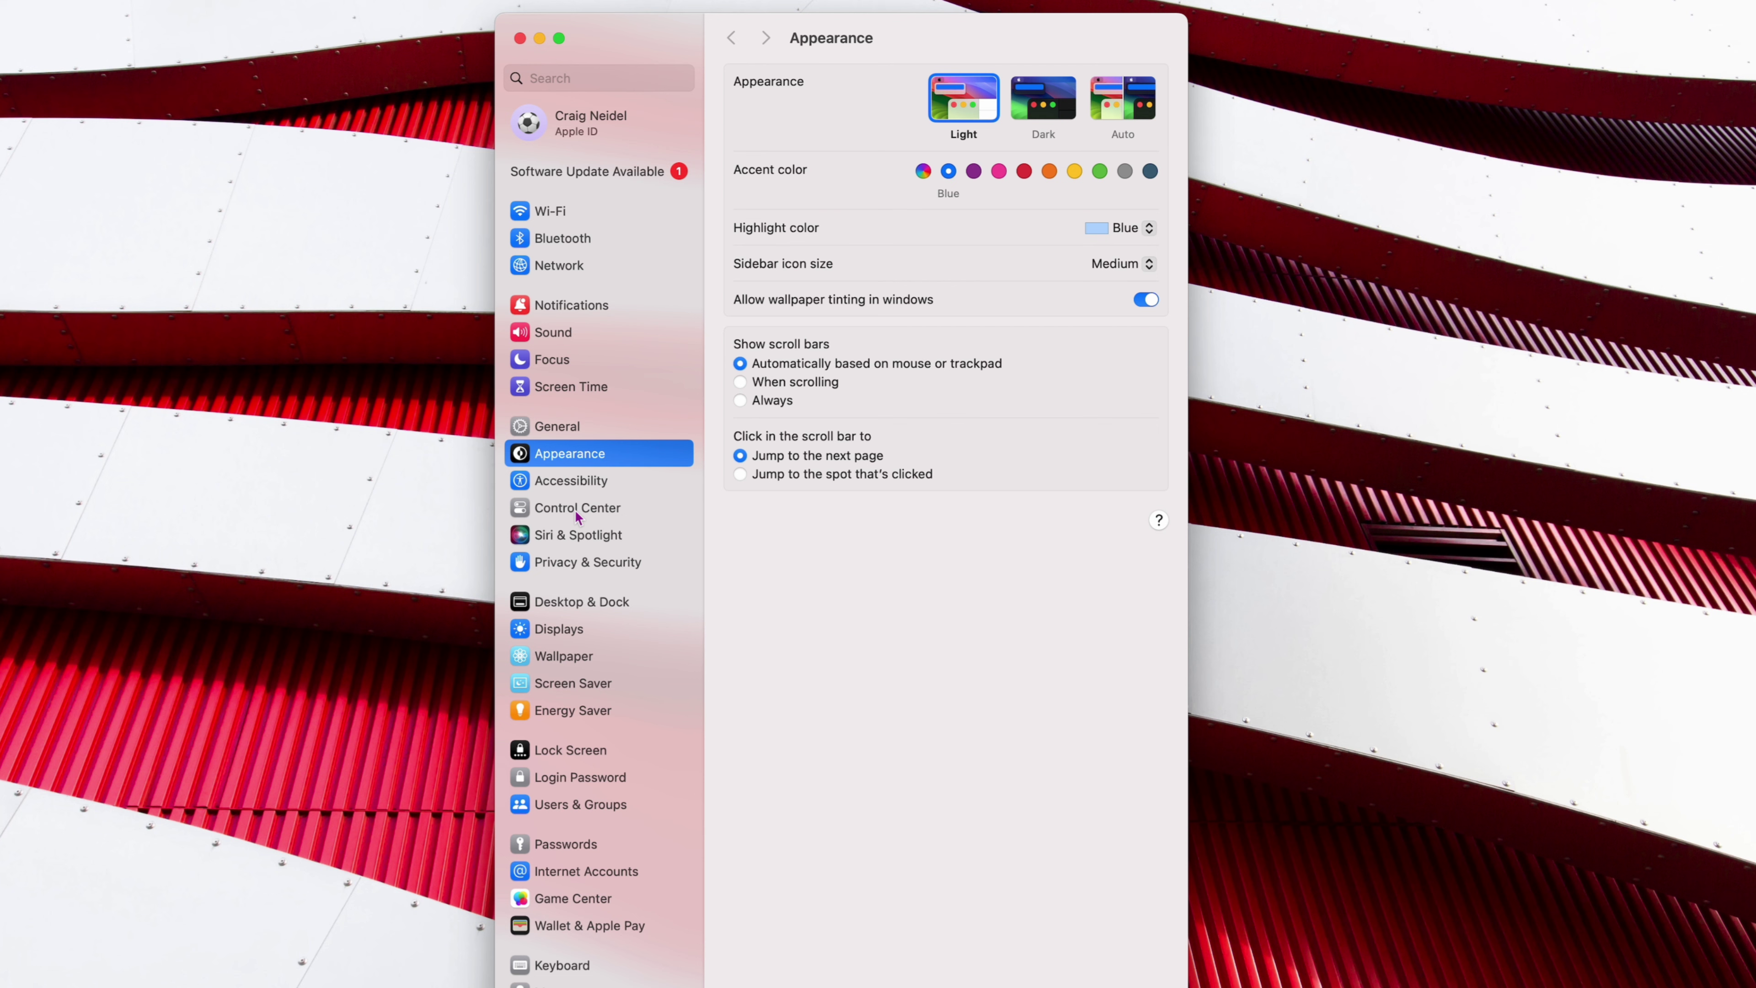
{"action": "left_click", "coordinate": [576, 515]}
{"action": "scroll", "coordinate": [906, 585], "scroll_direction": "down", "scroll_amount": 5}
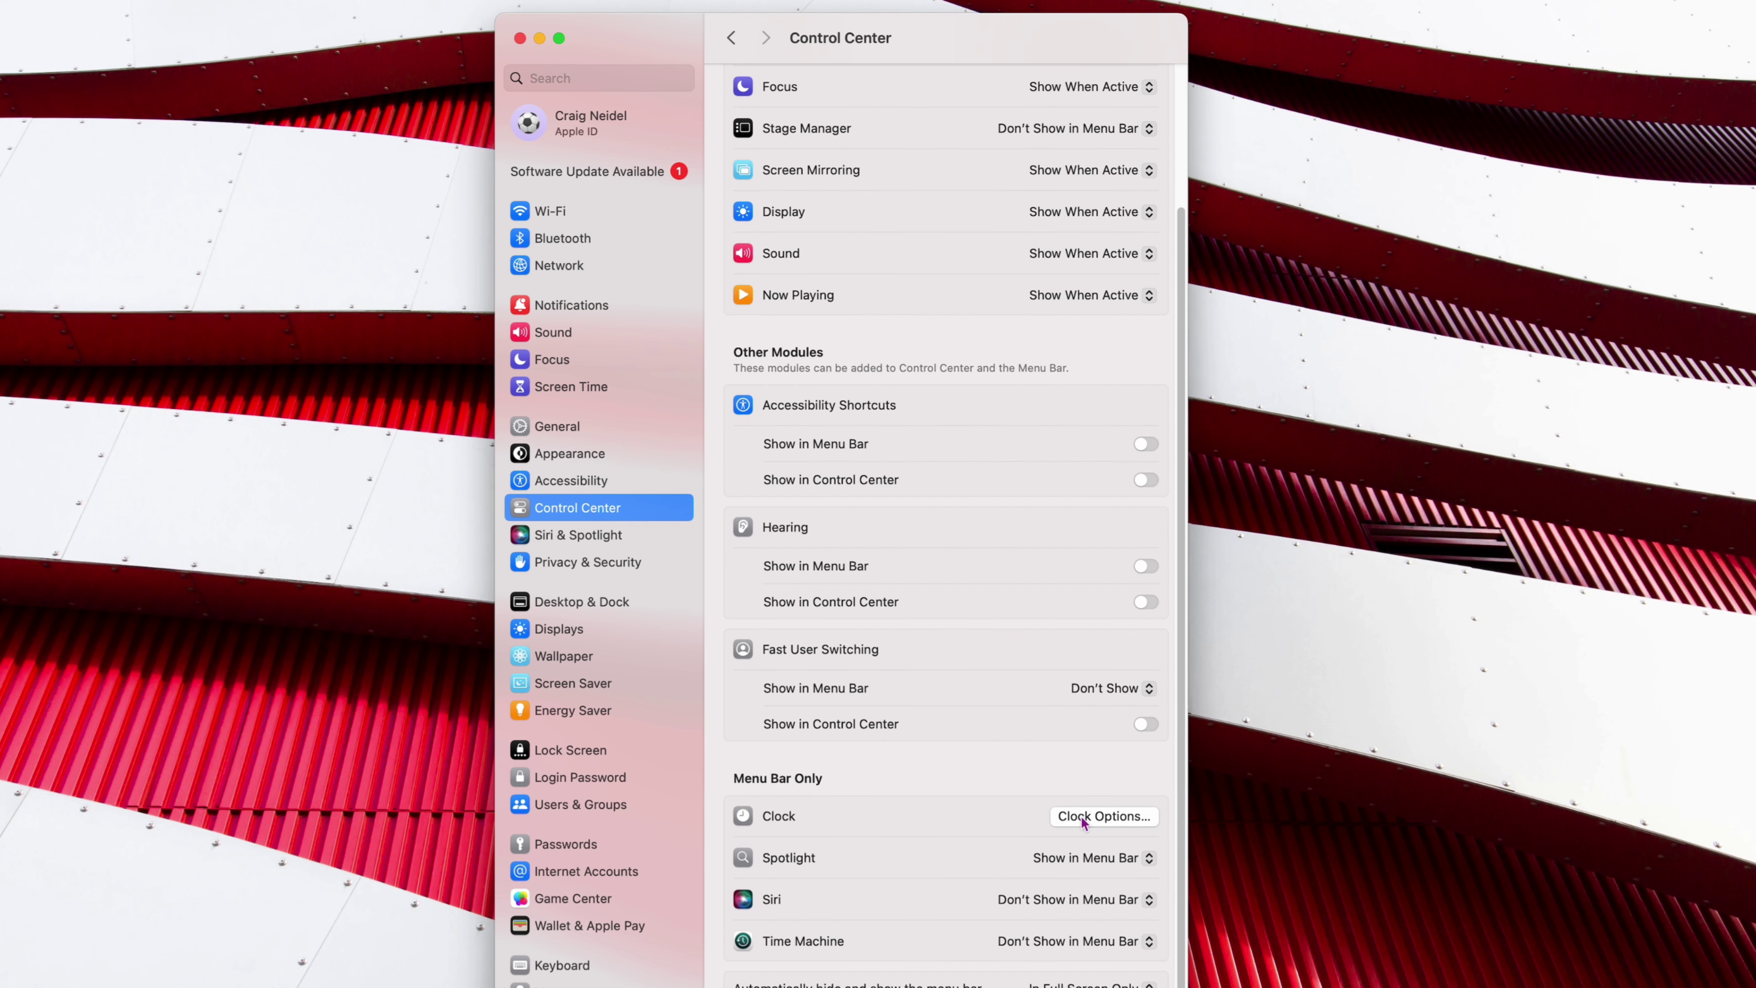
{"action": "left_click", "coordinate": [1082, 818]}
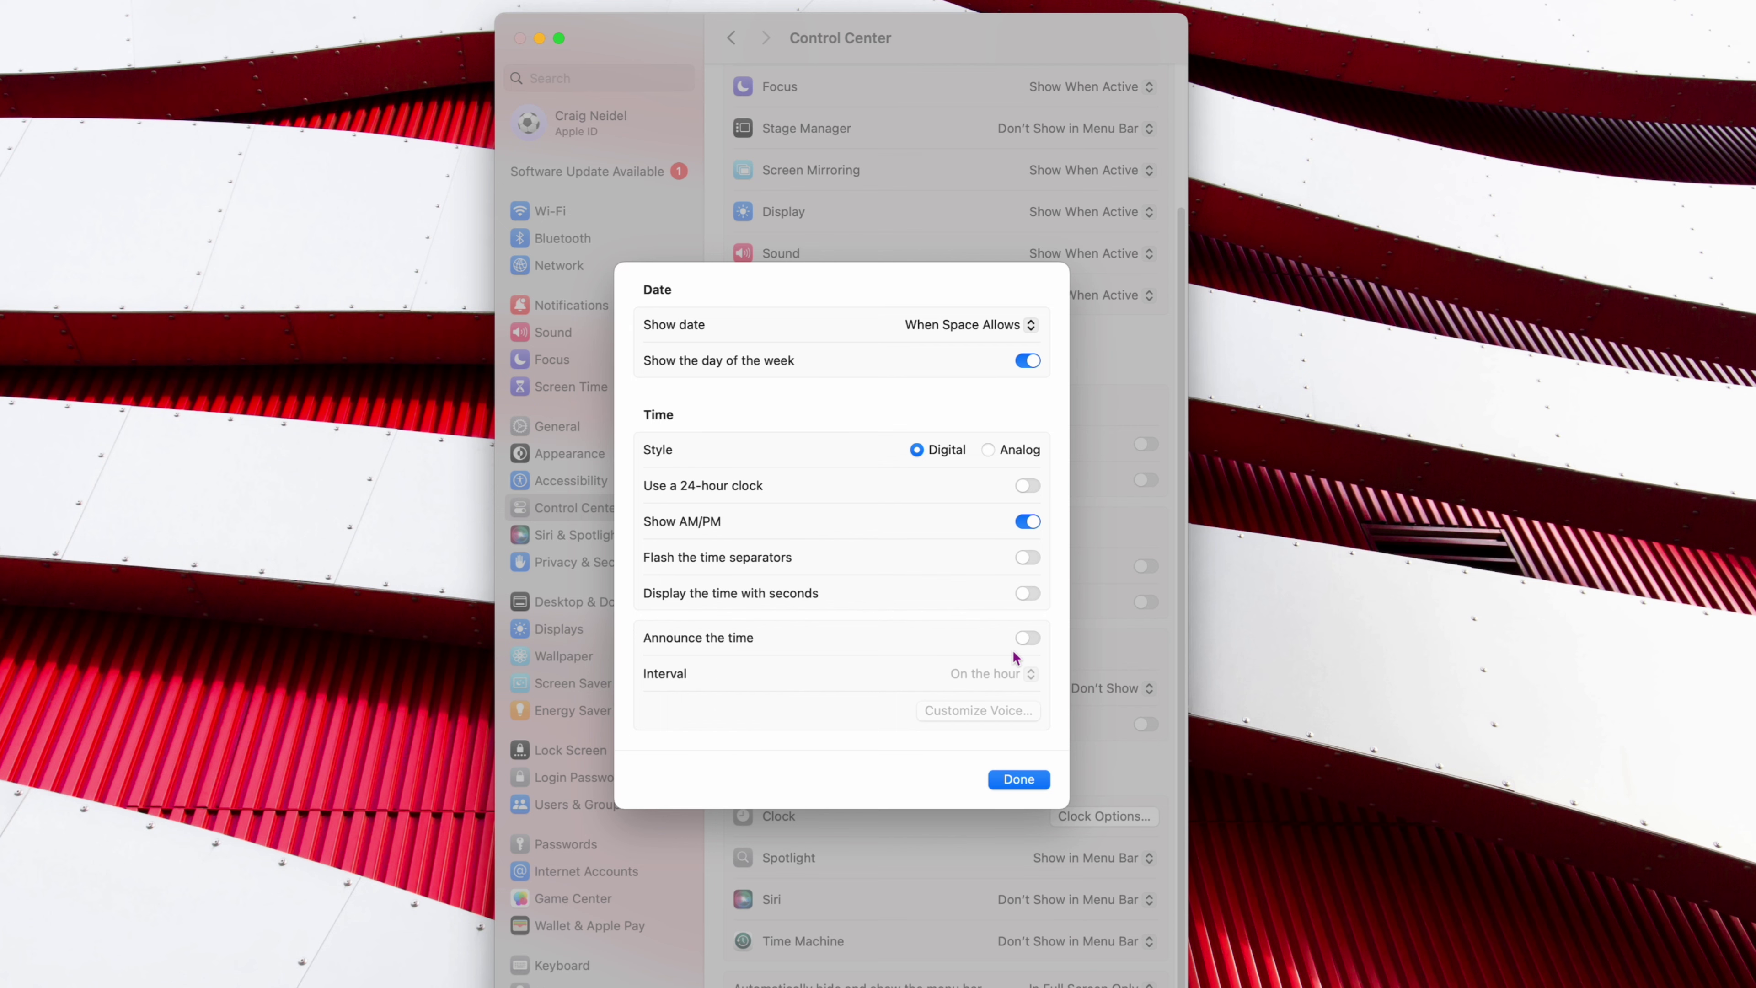
{"action": "left_click", "coordinate": [1031, 638]}
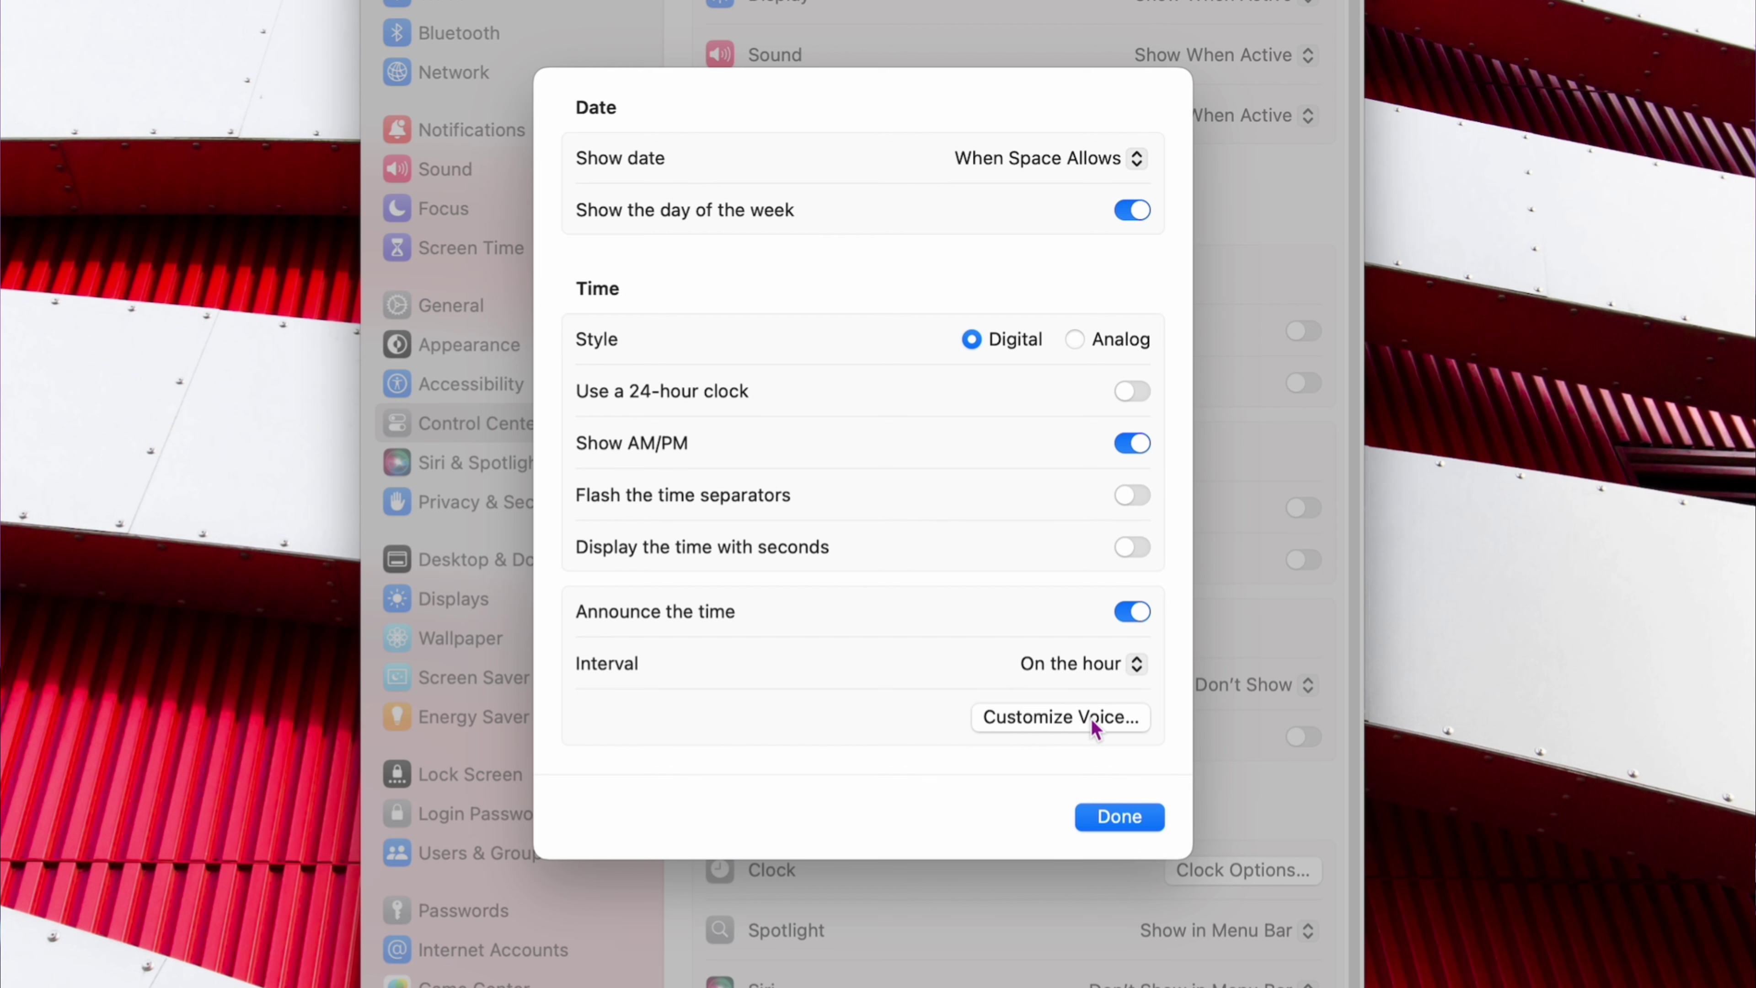
Keep the default system voice and the On the hour announcement interval
{"action": "left_click", "coordinate": [1091, 719]}
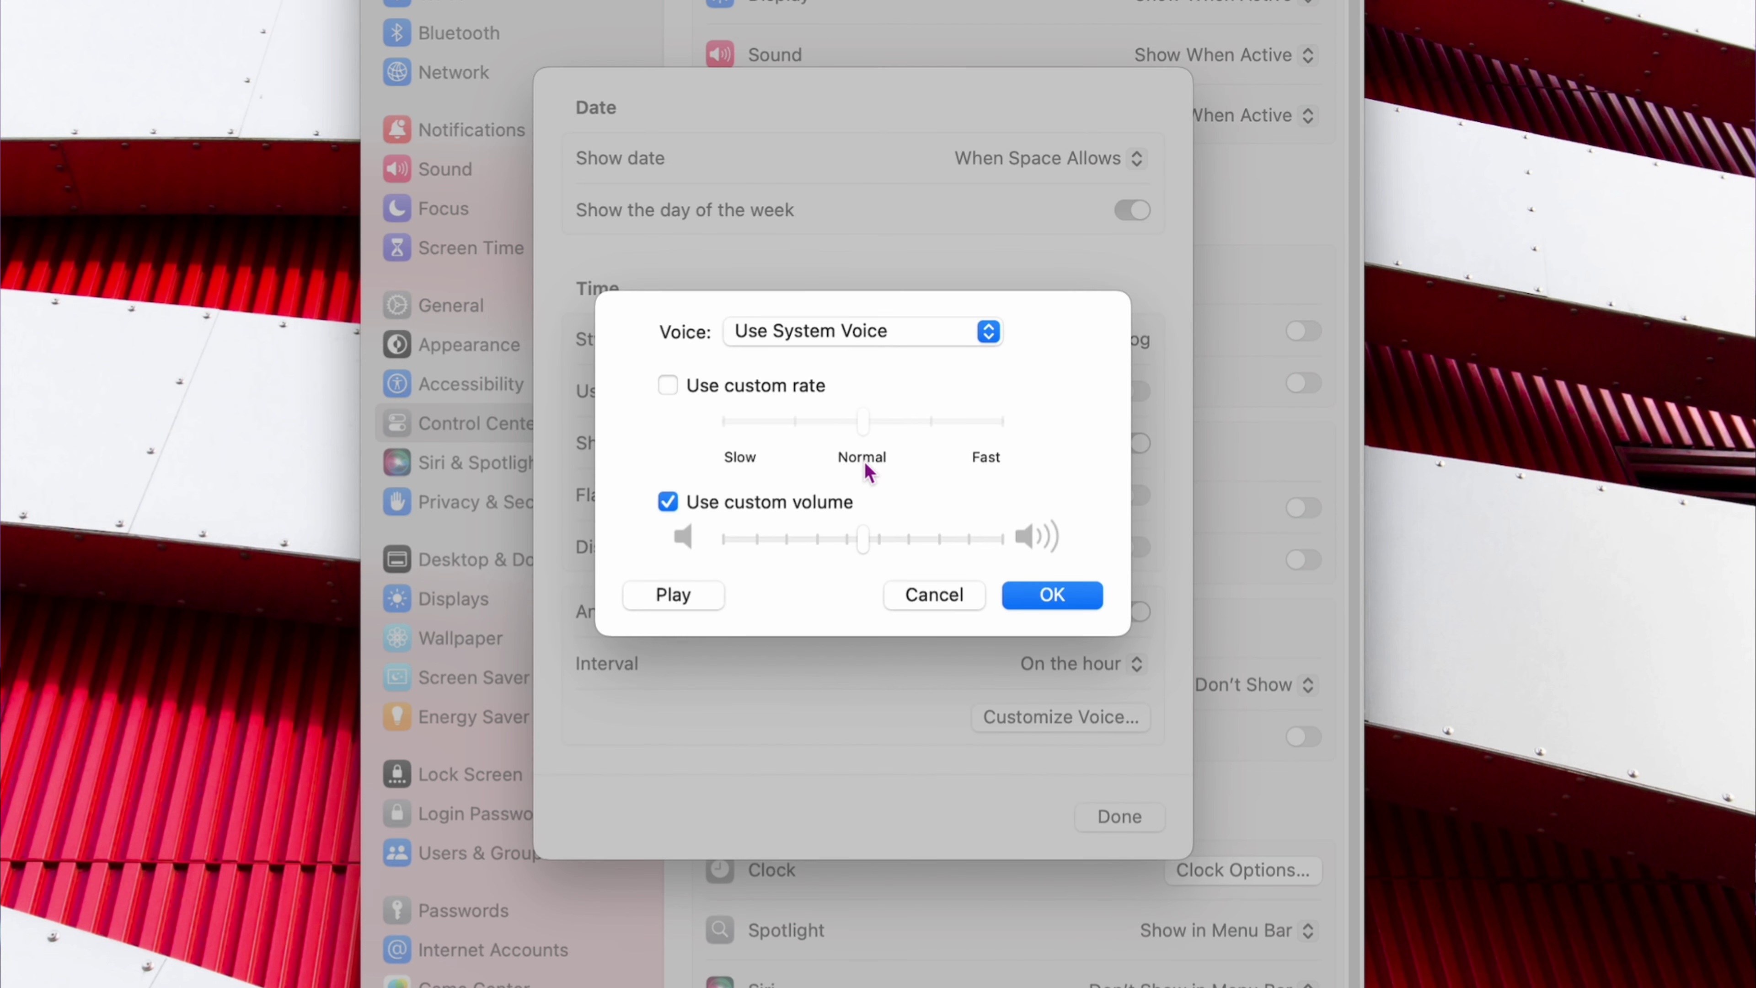
{"action": "left_click", "coordinate": [839, 337]}
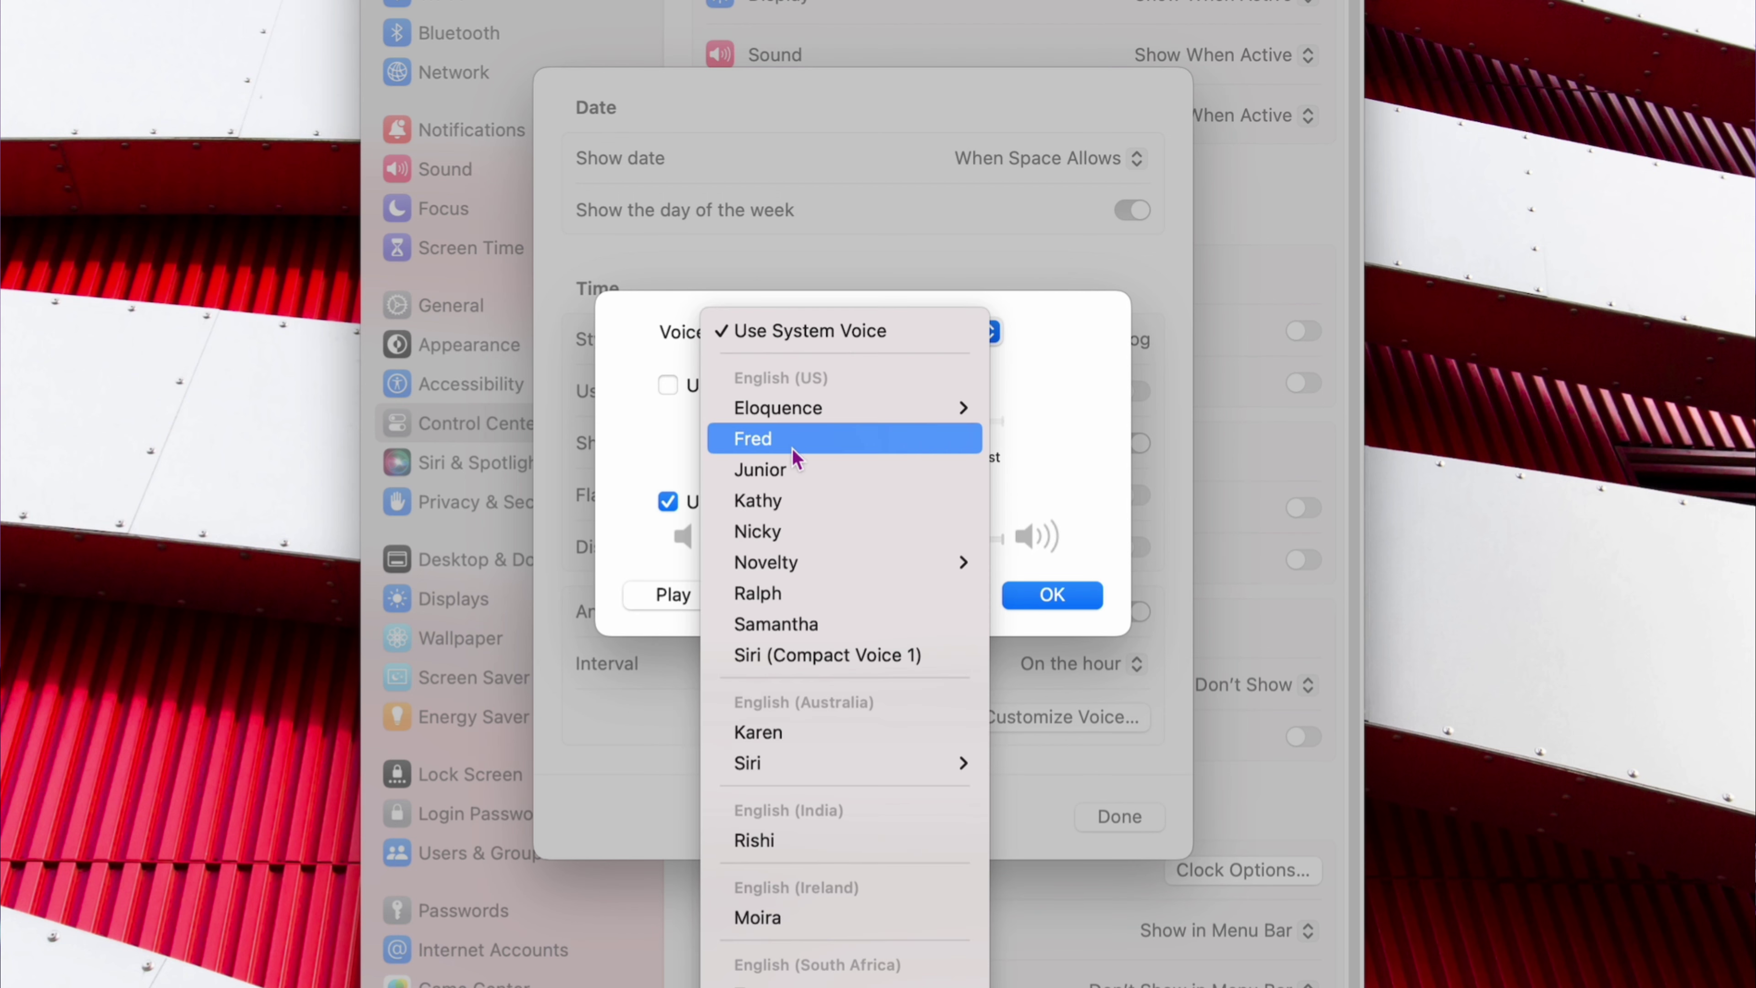
{"action": "left_click", "coordinate": [840, 267]}
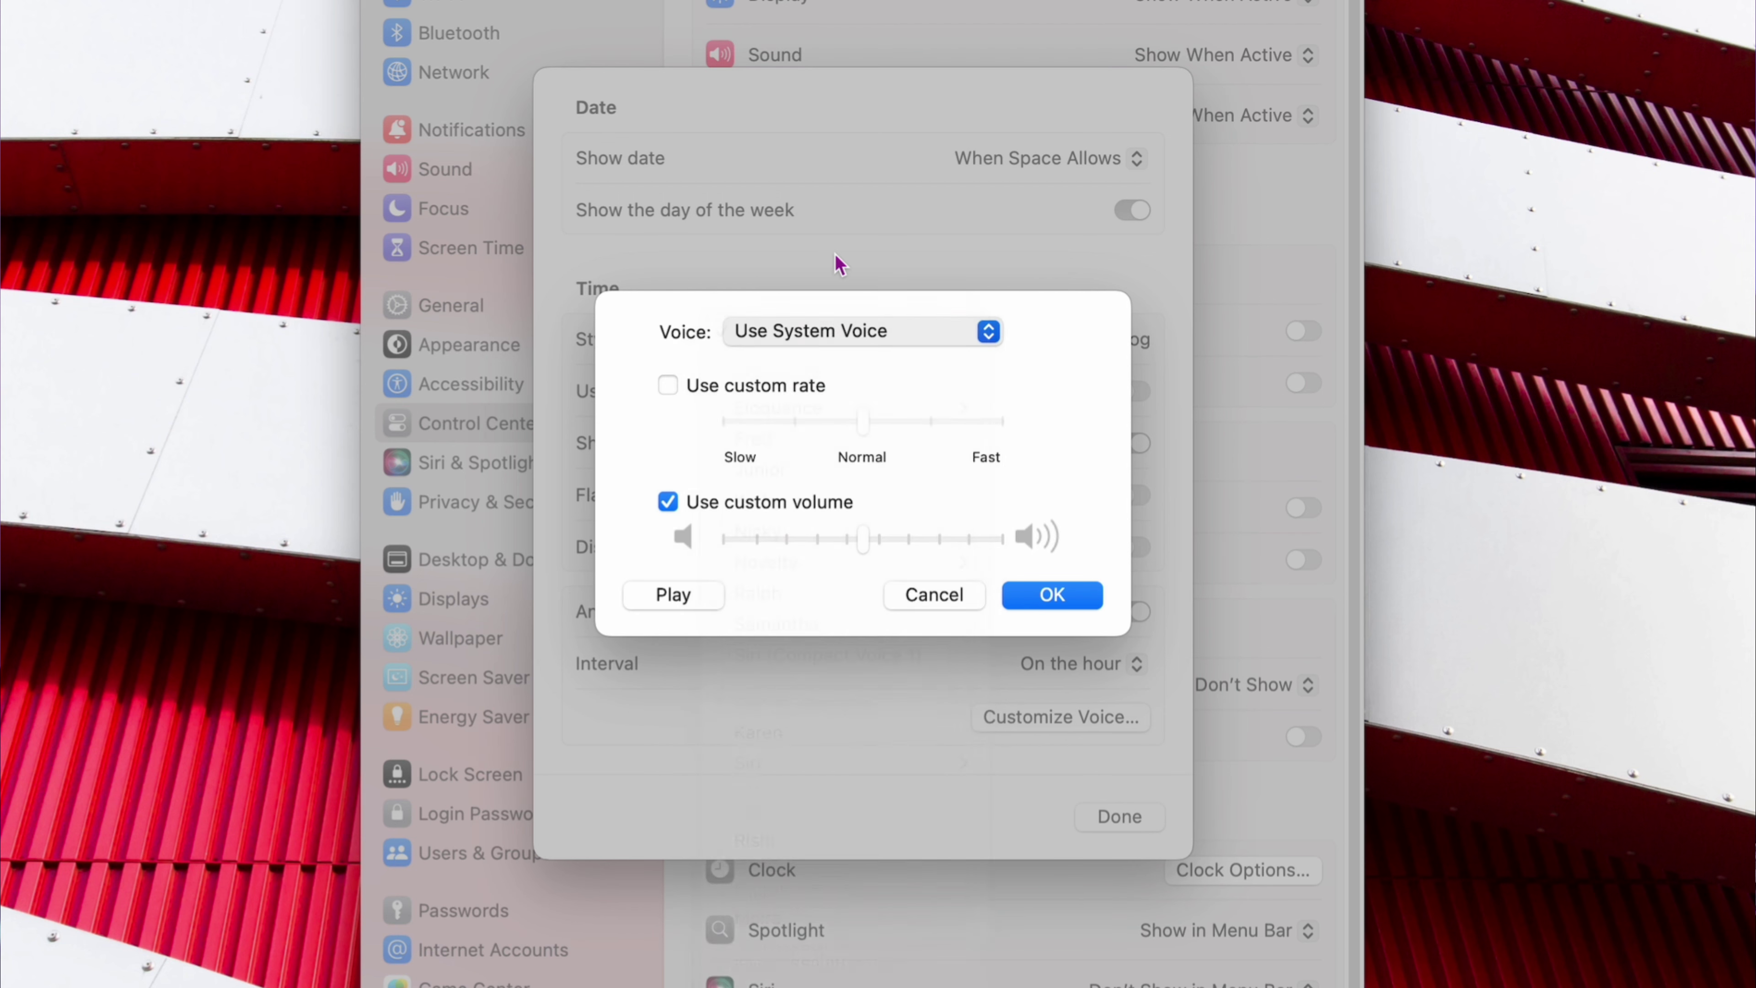
{"action": "left_click", "coordinate": [935, 597]}
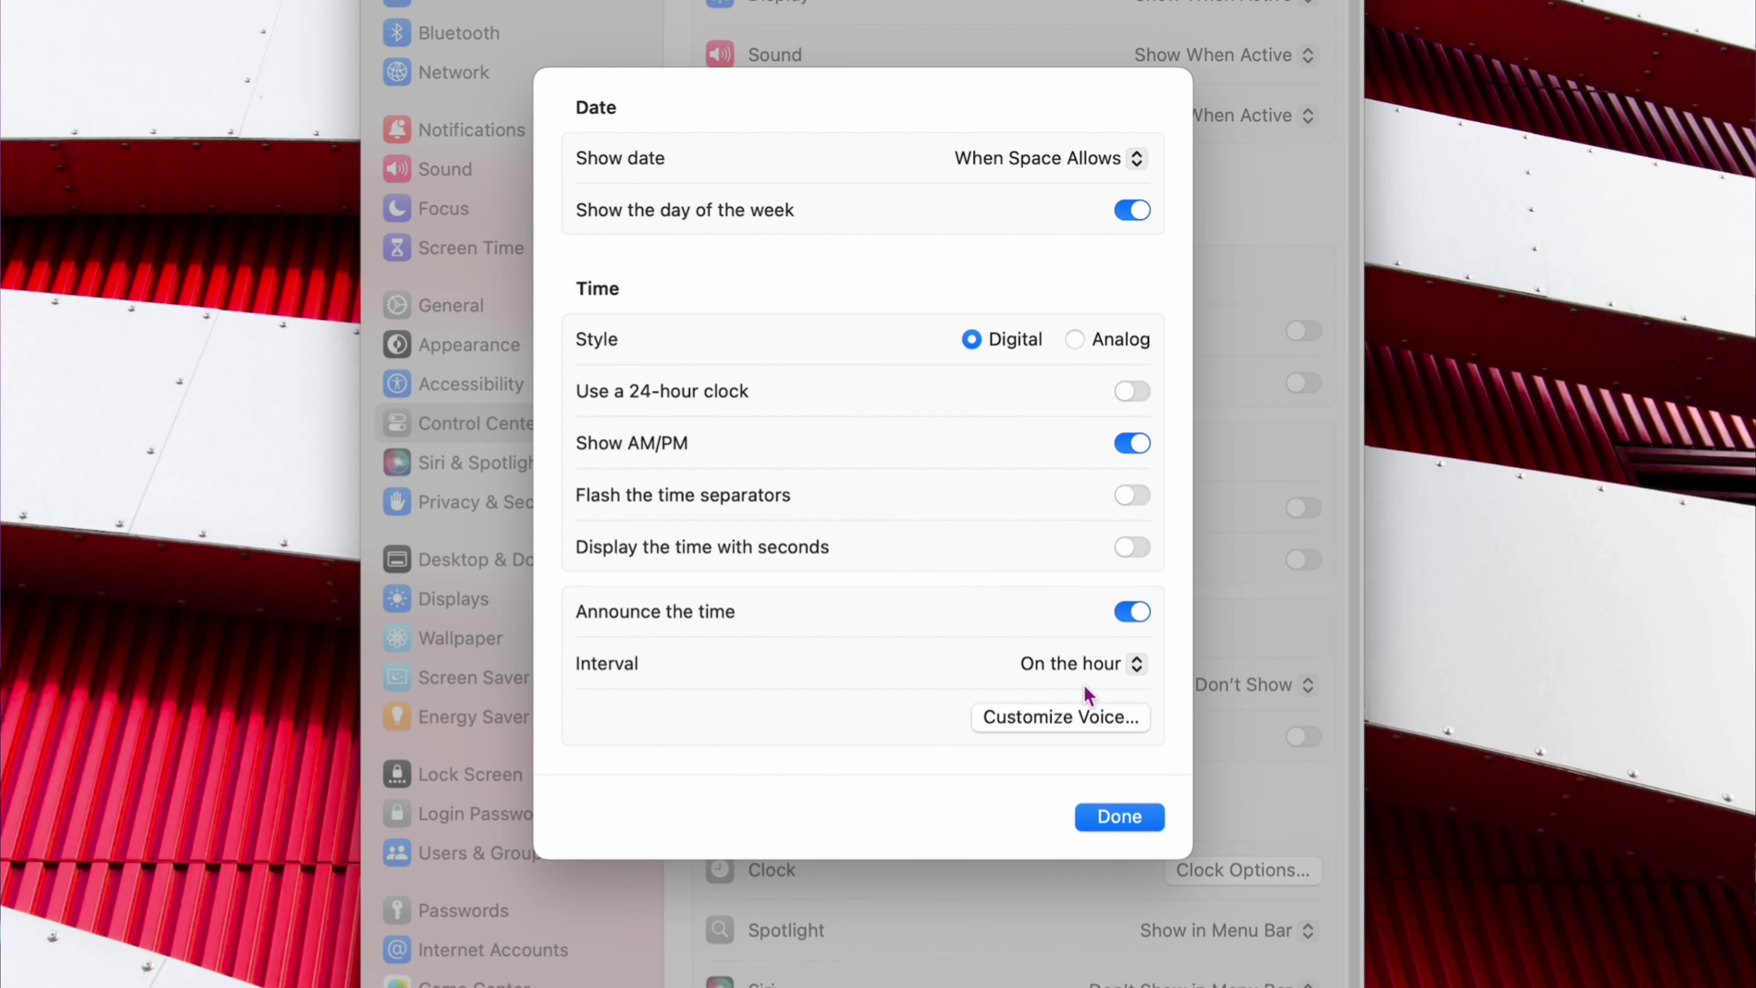
{"action": "left_click", "coordinate": [1101, 661]}
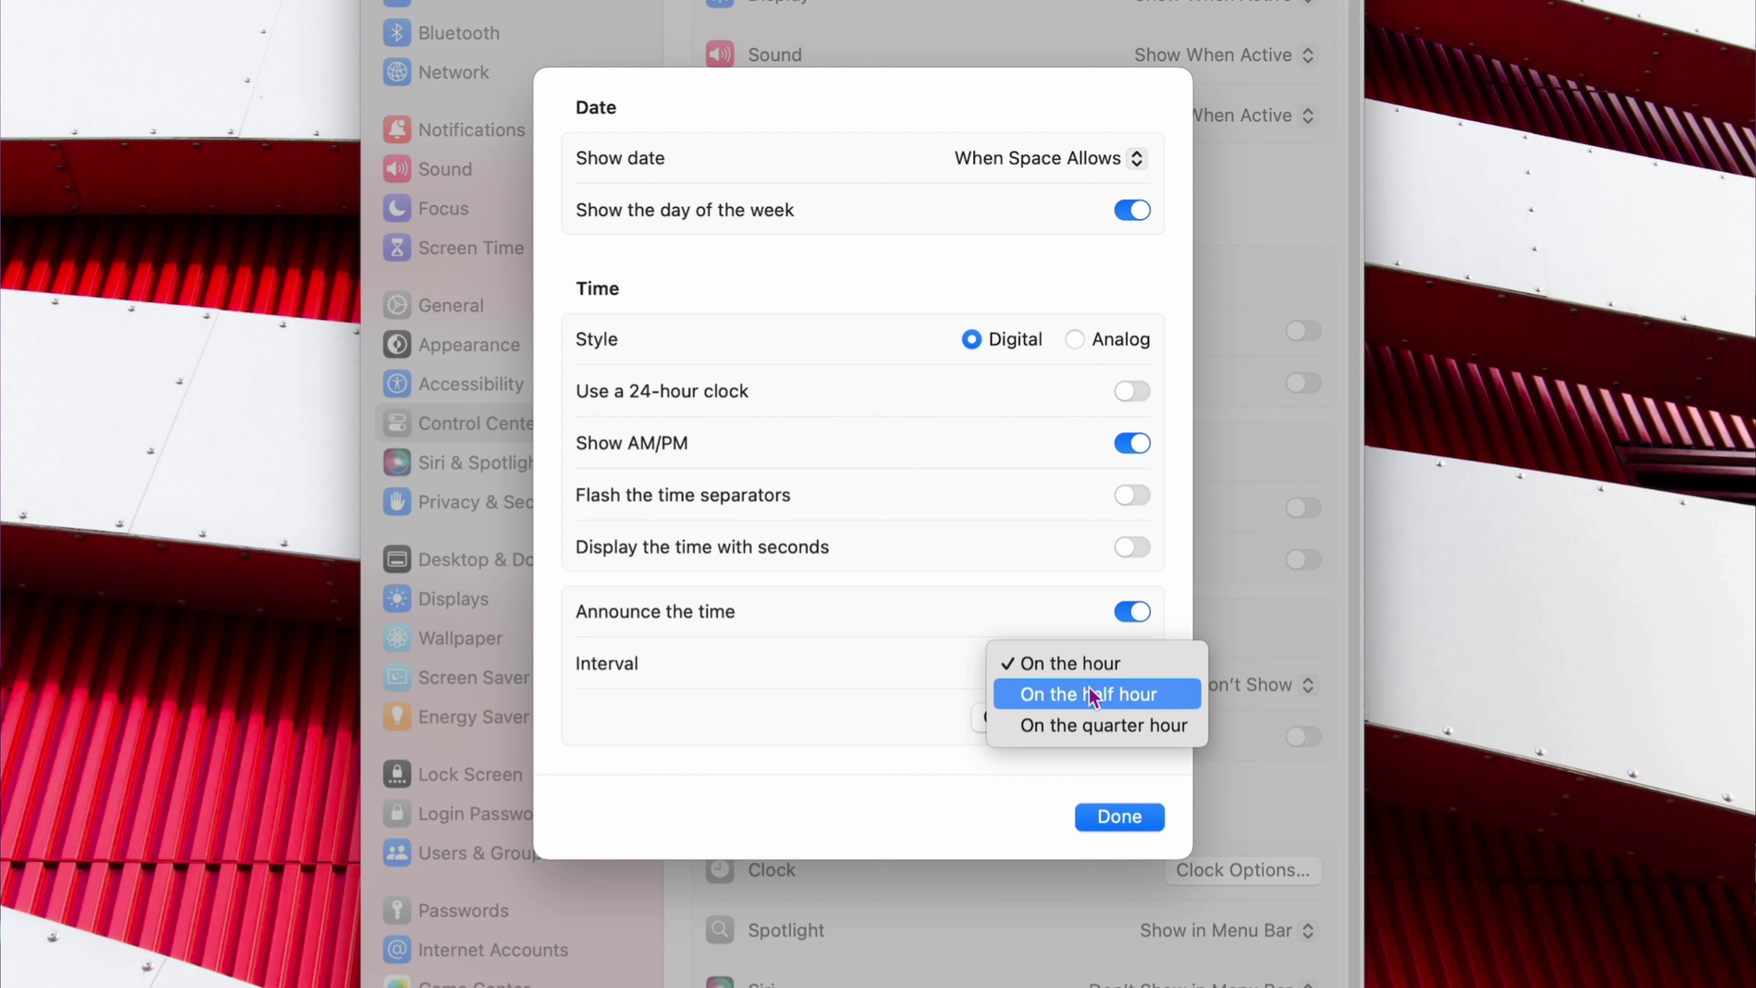
{"action": "left_click", "coordinate": [896, 680]}
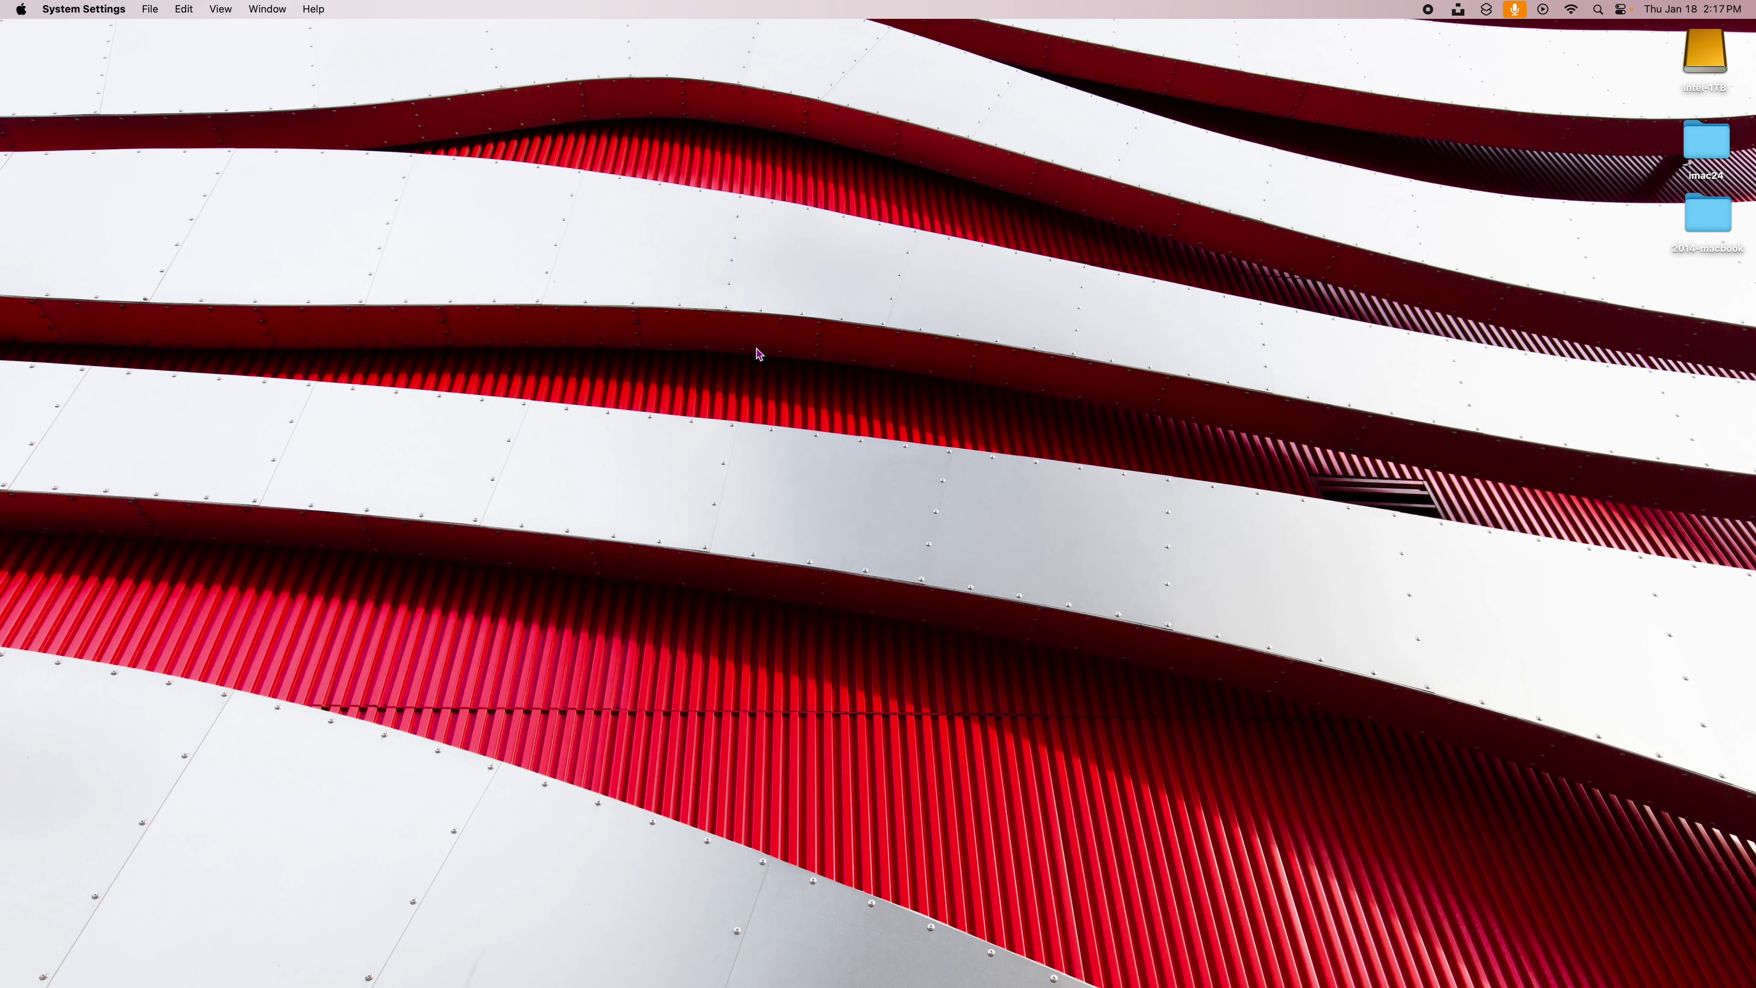
Show Keyboard Shortcuts > Services and expand Text to find Summarize
{"action": "left_click_drag", "start_coordinate": [719, 81], "coordinate": [677, 76]}
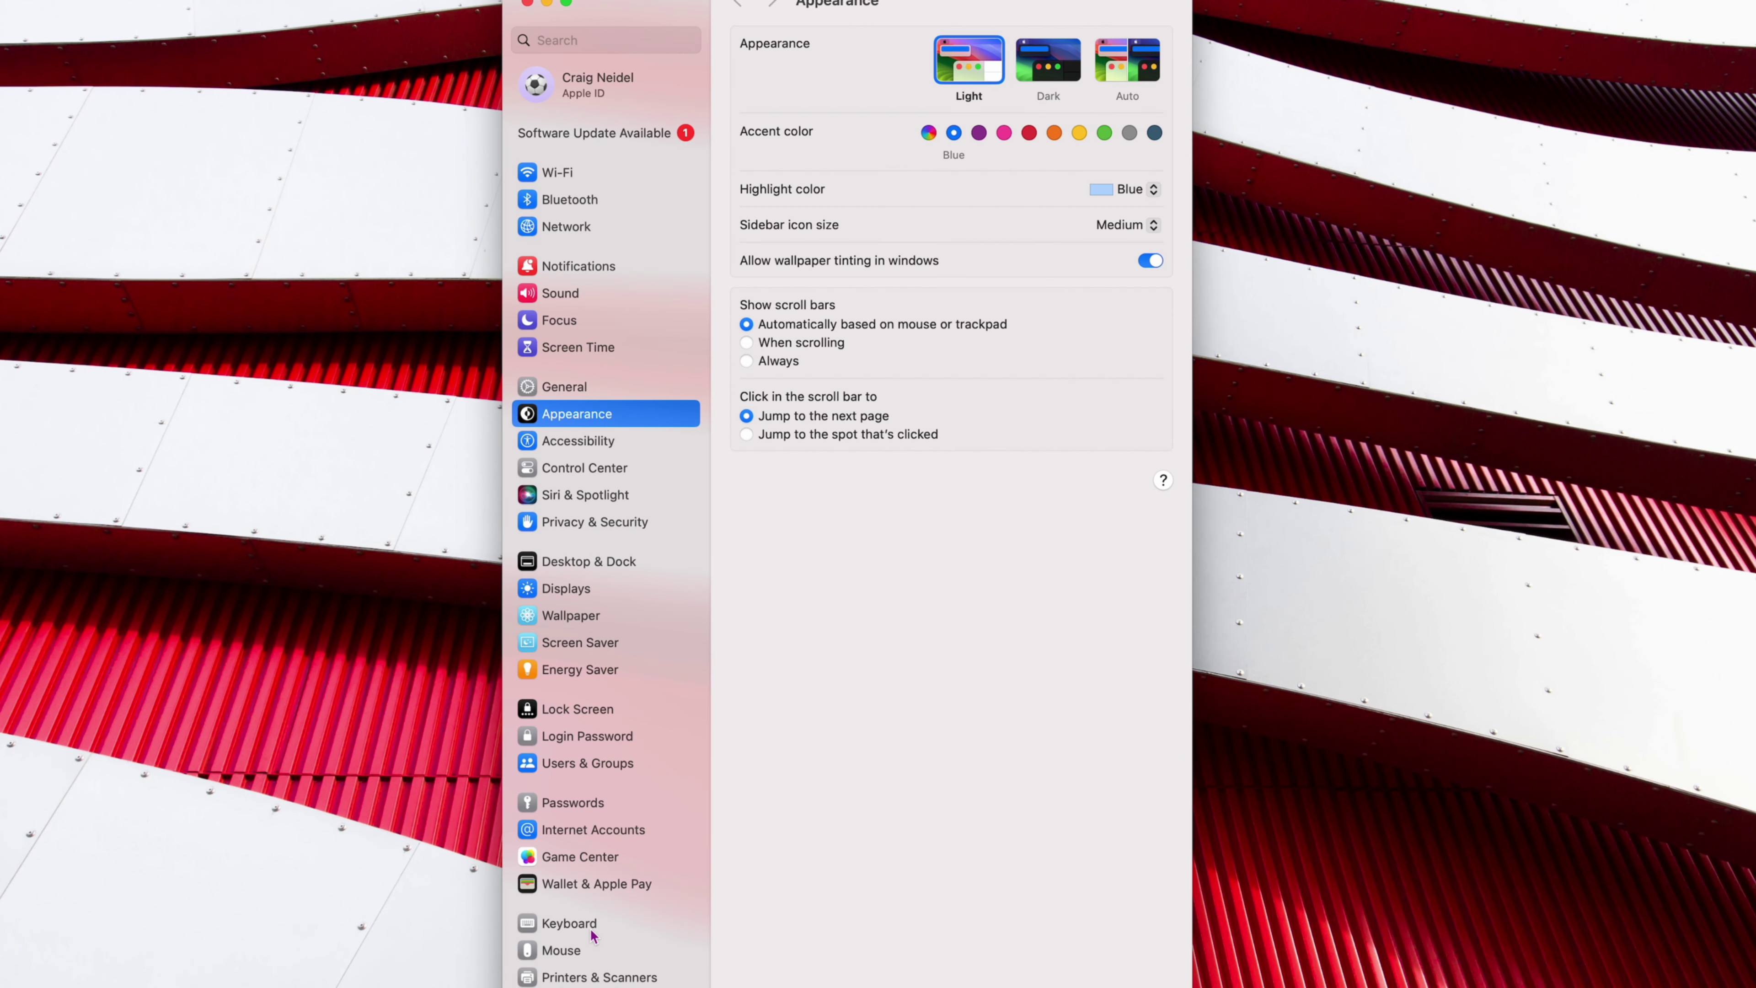
{"action": "left_click", "coordinate": [585, 930]}
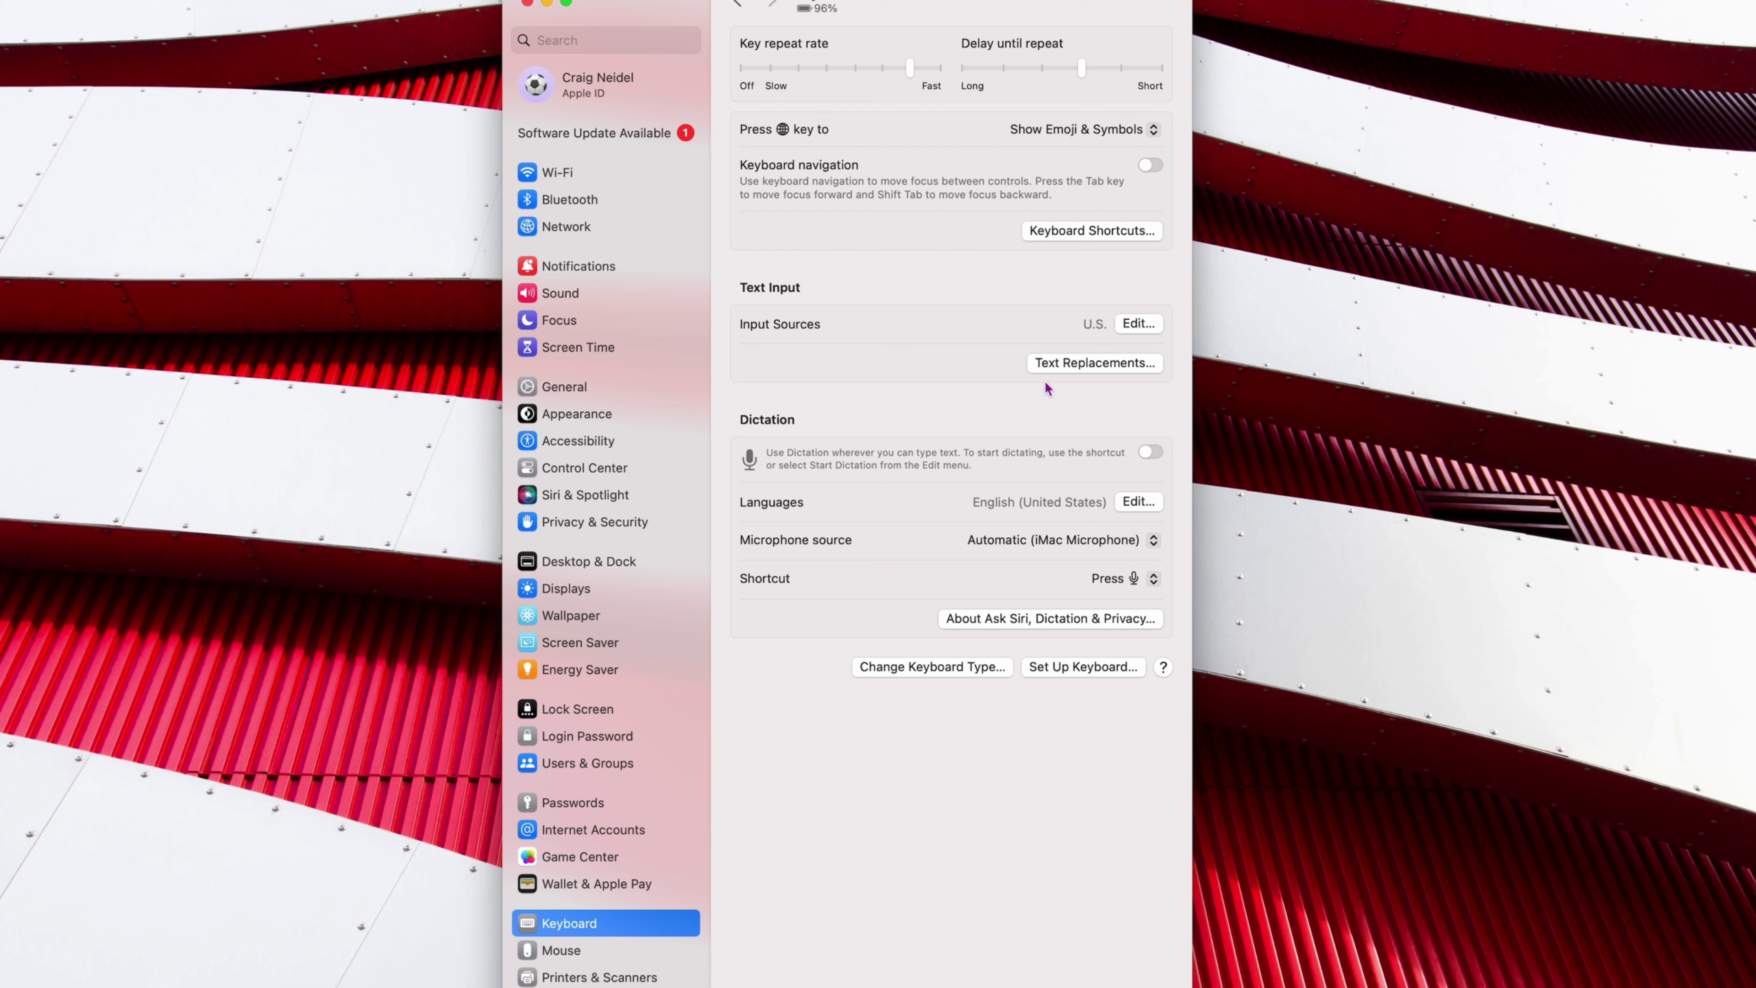
{"action": "left_click", "coordinate": [1042, 234]}
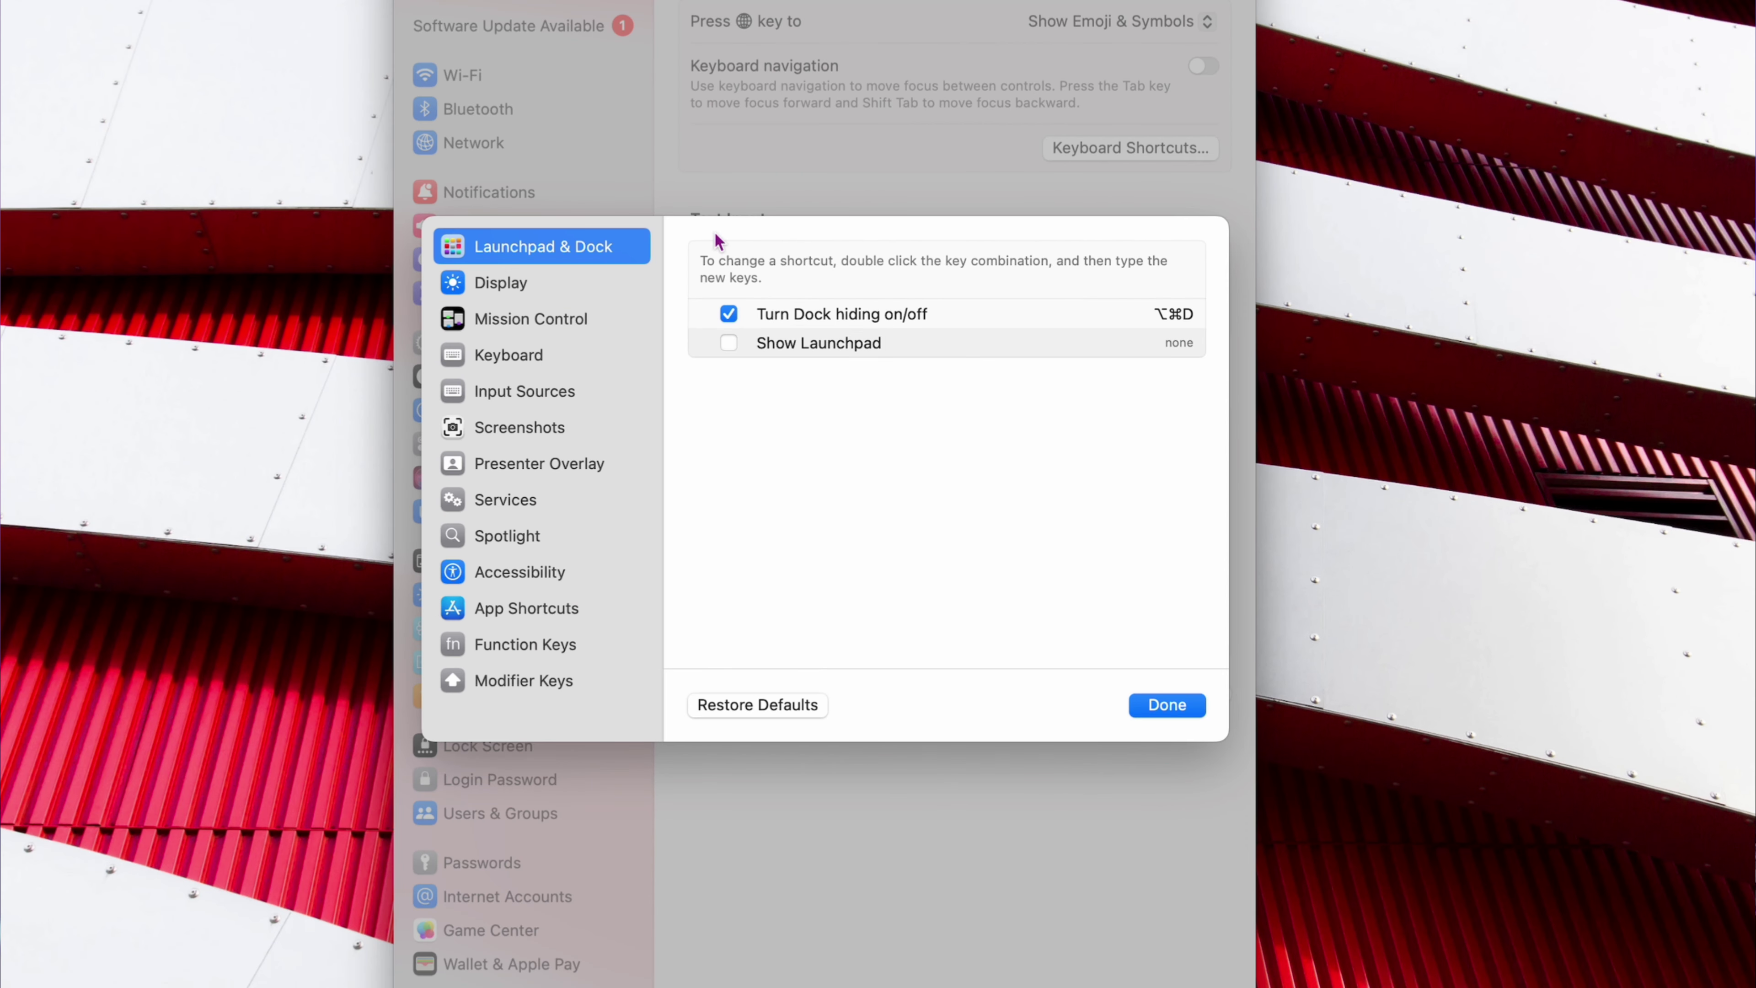
{"action": "left_click", "coordinate": [503, 506]}
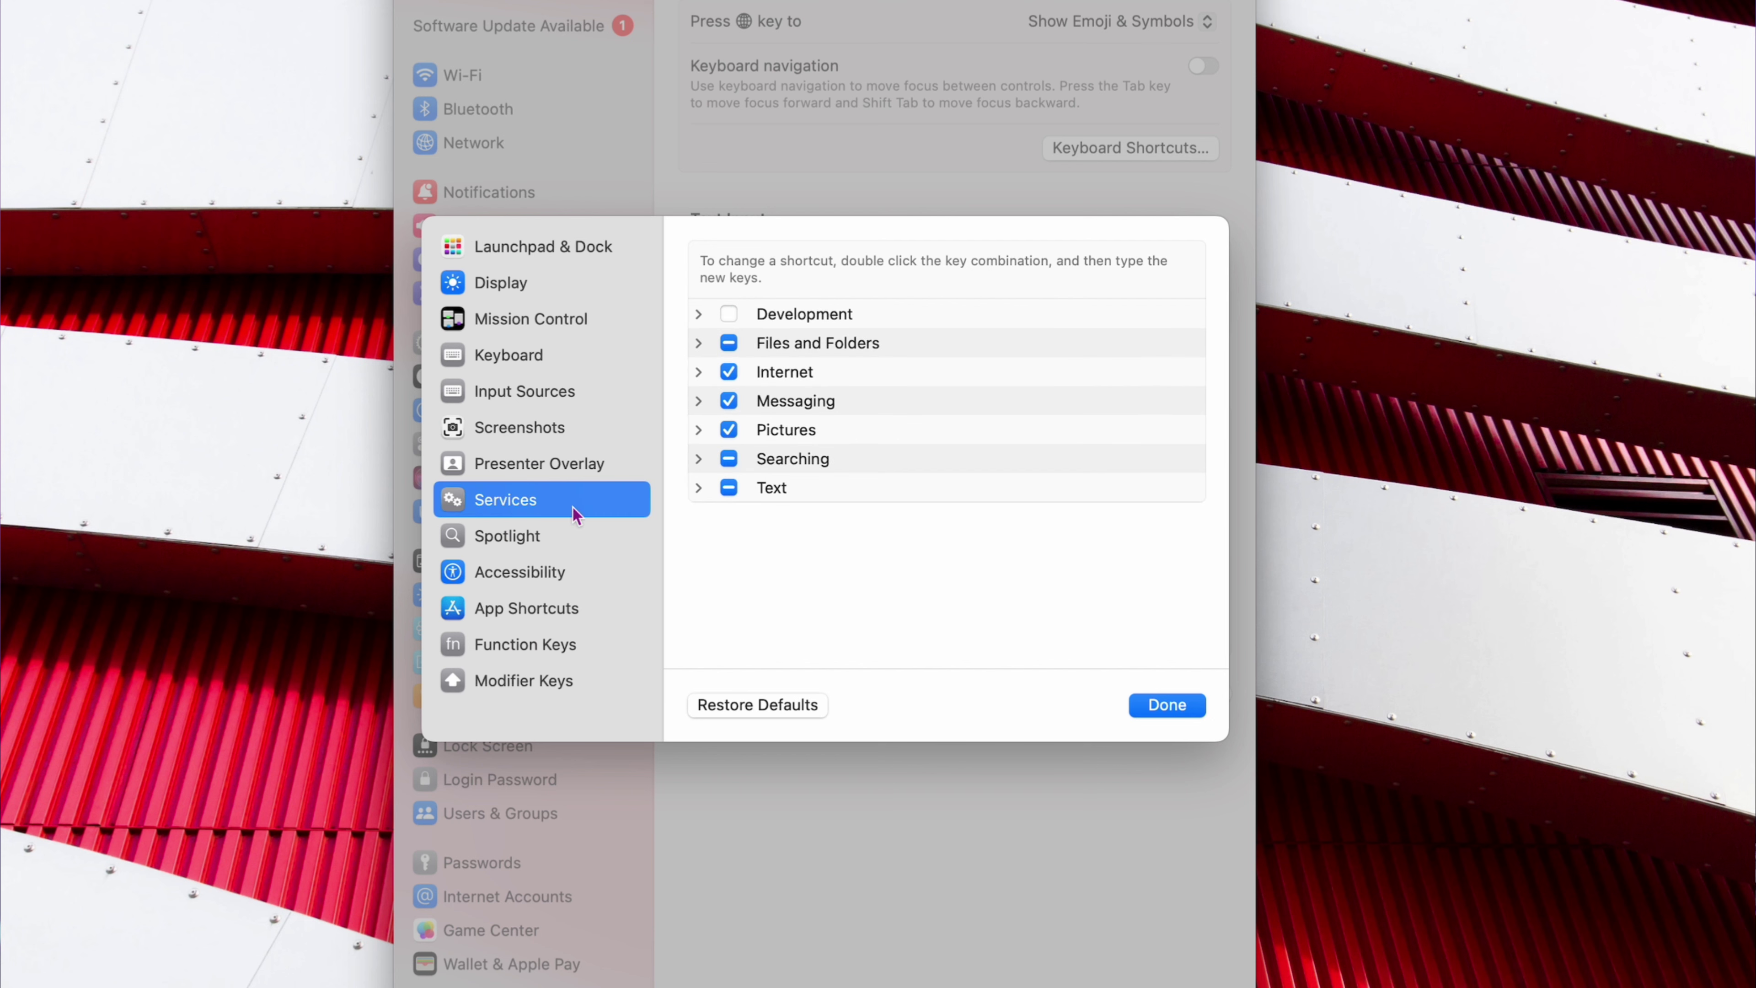
{"action": "left_click", "coordinate": [689, 490]}
{"action": "scroll", "coordinate": [830, 505], "scroll_direction": "down", "scroll_amount": 5}
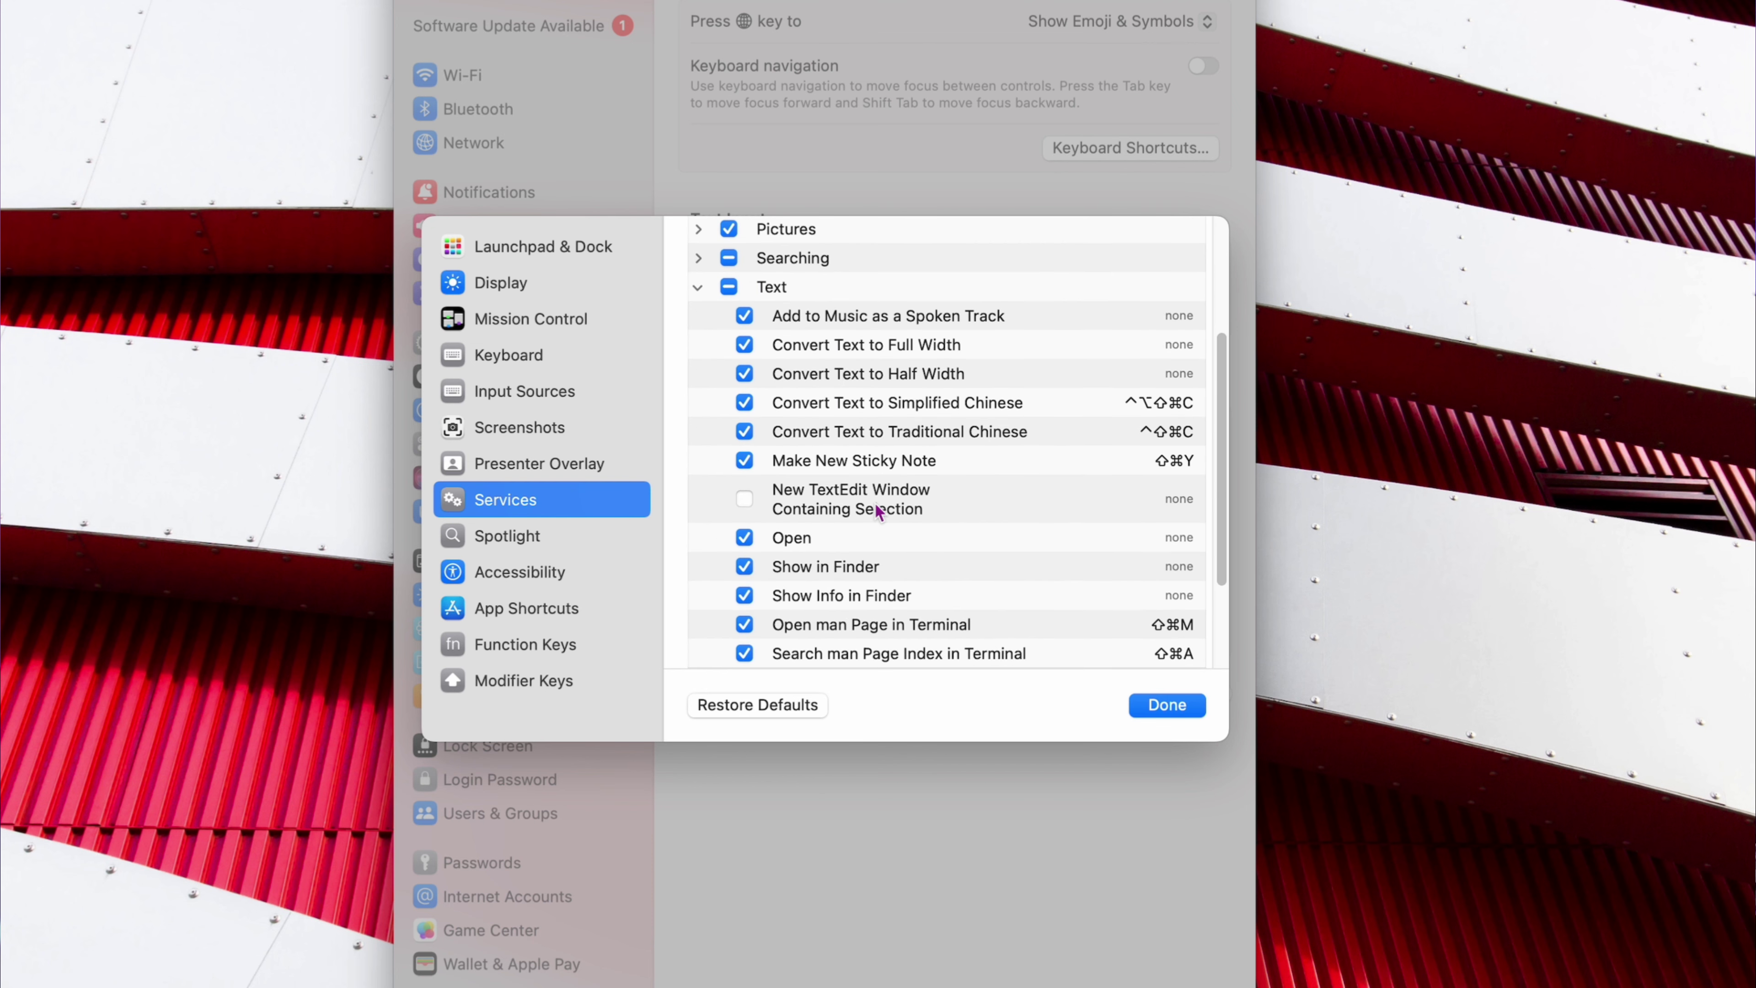
{"action": "scroll", "coordinate": [878, 512], "scroll_direction": "down", "scroll_amount": 3}
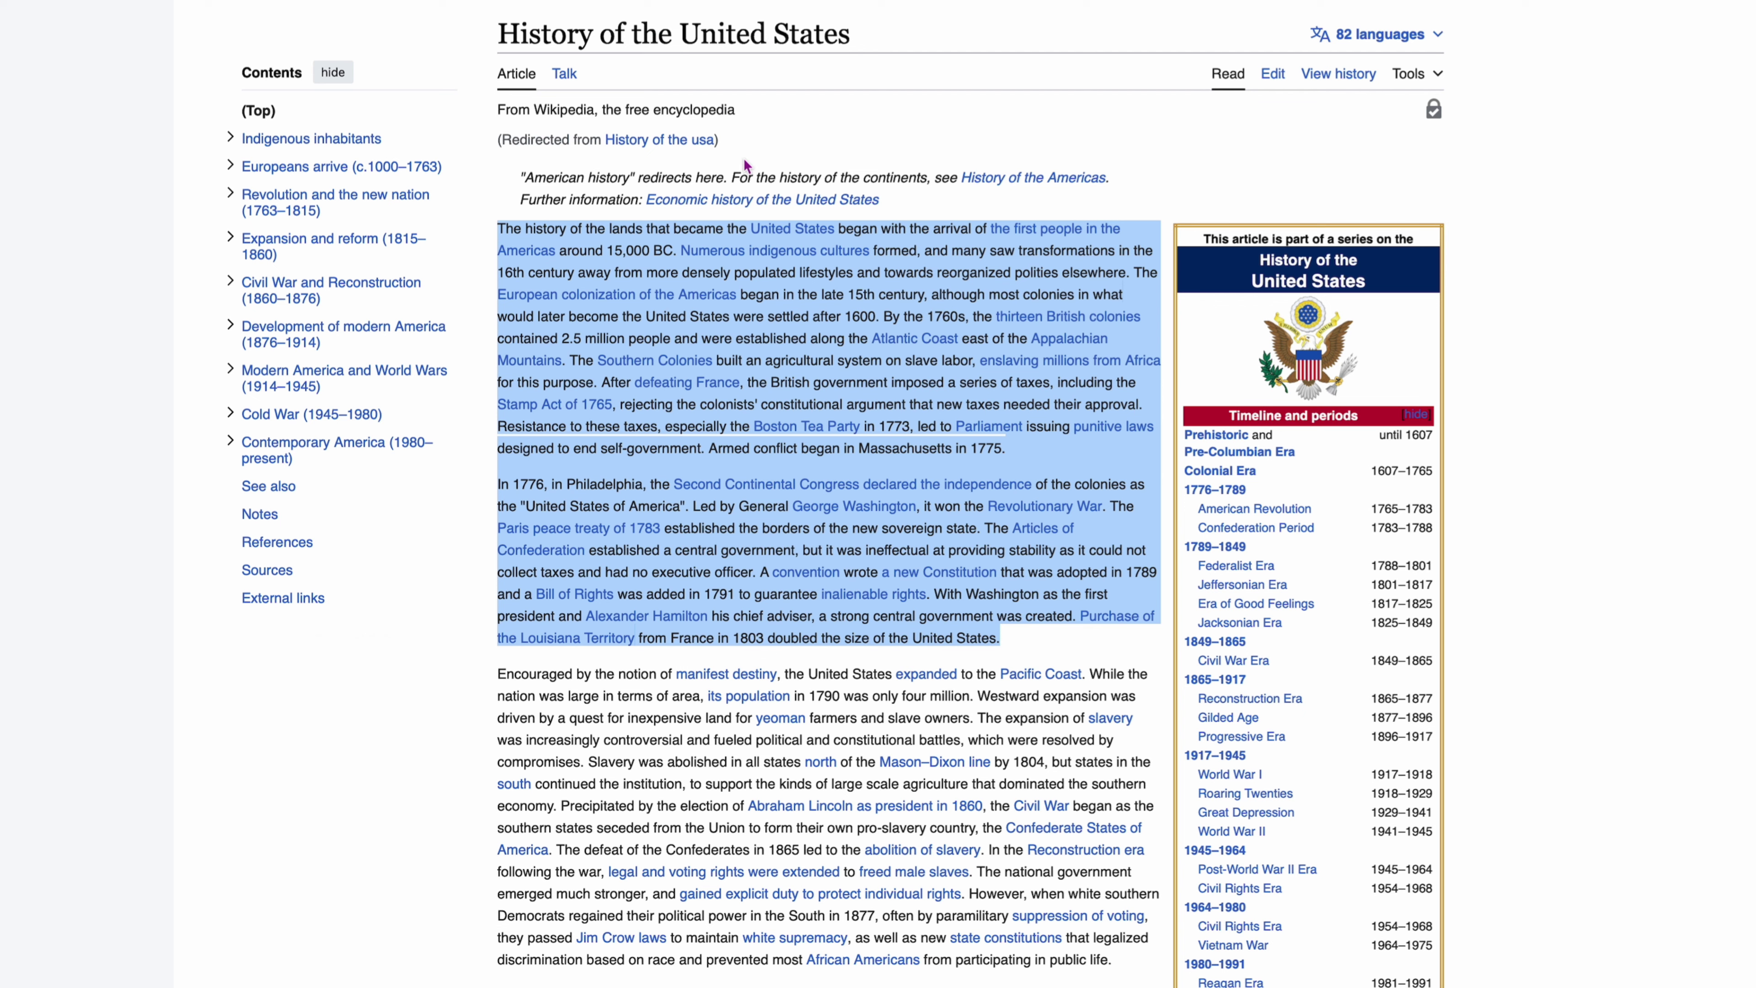
Summarize the selected opening paragraphs with Services > Summarize and center the Summary window
{"action": "right_click", "coordinate": [713, 275]}
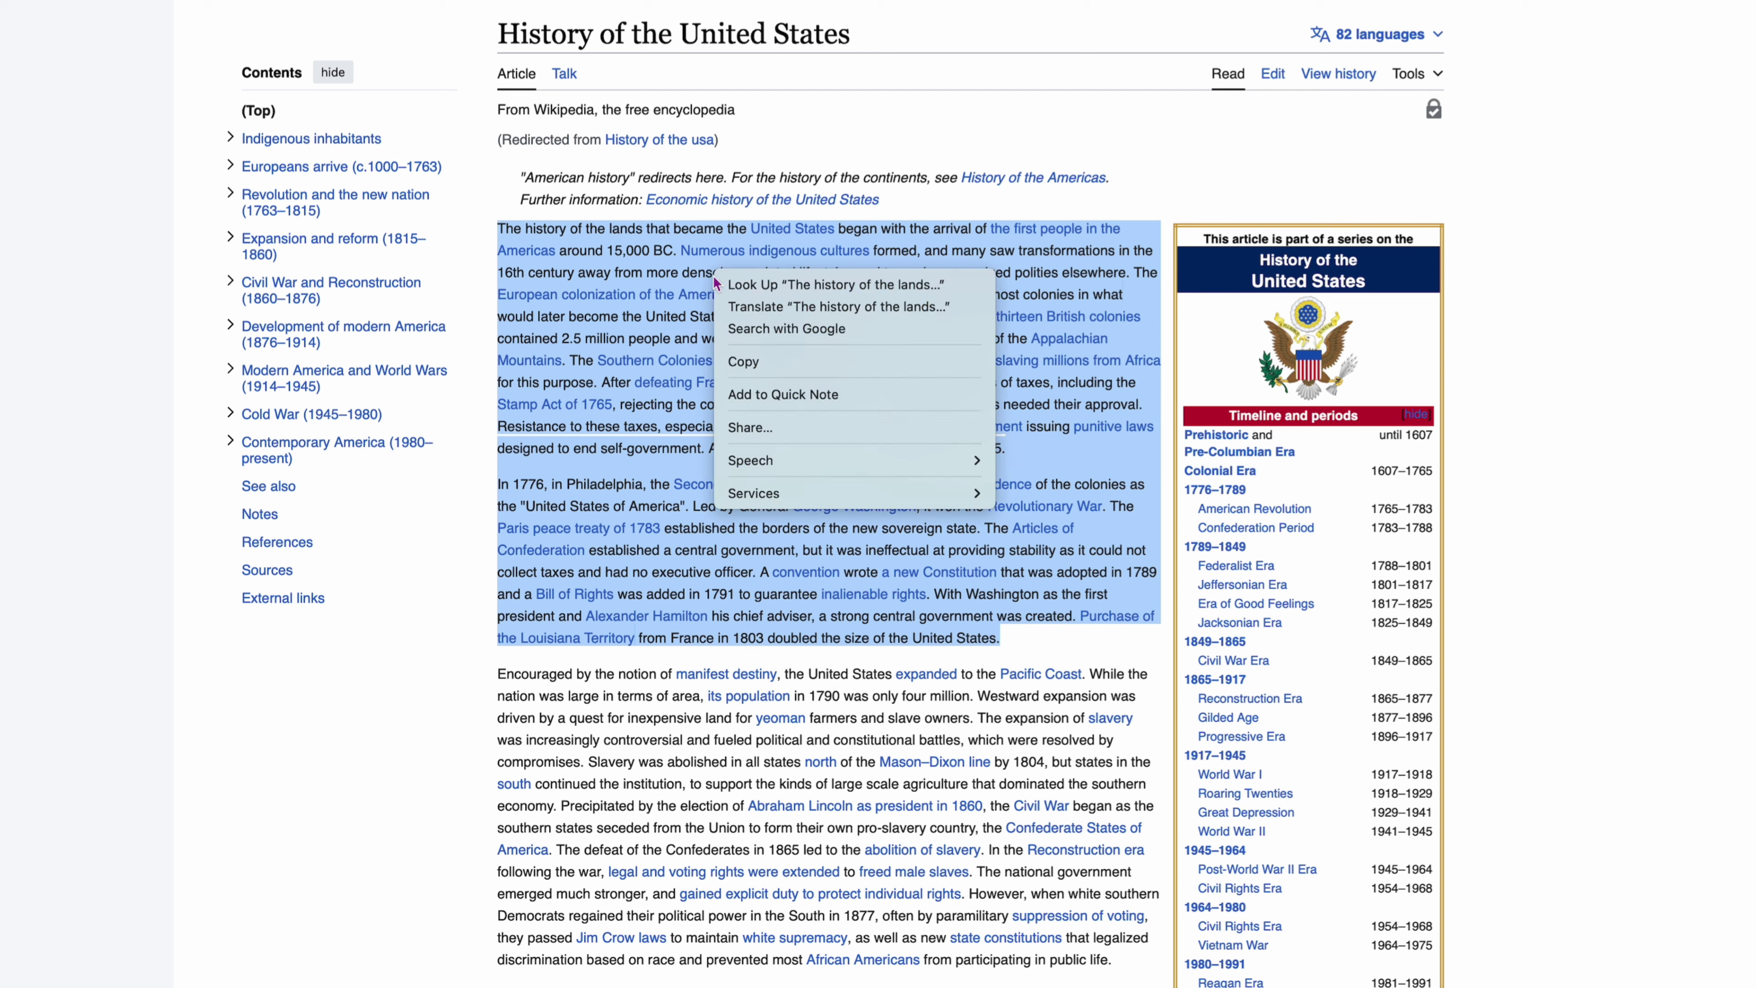
{"action": "mouse_move", "coordinate": [764, 495]}
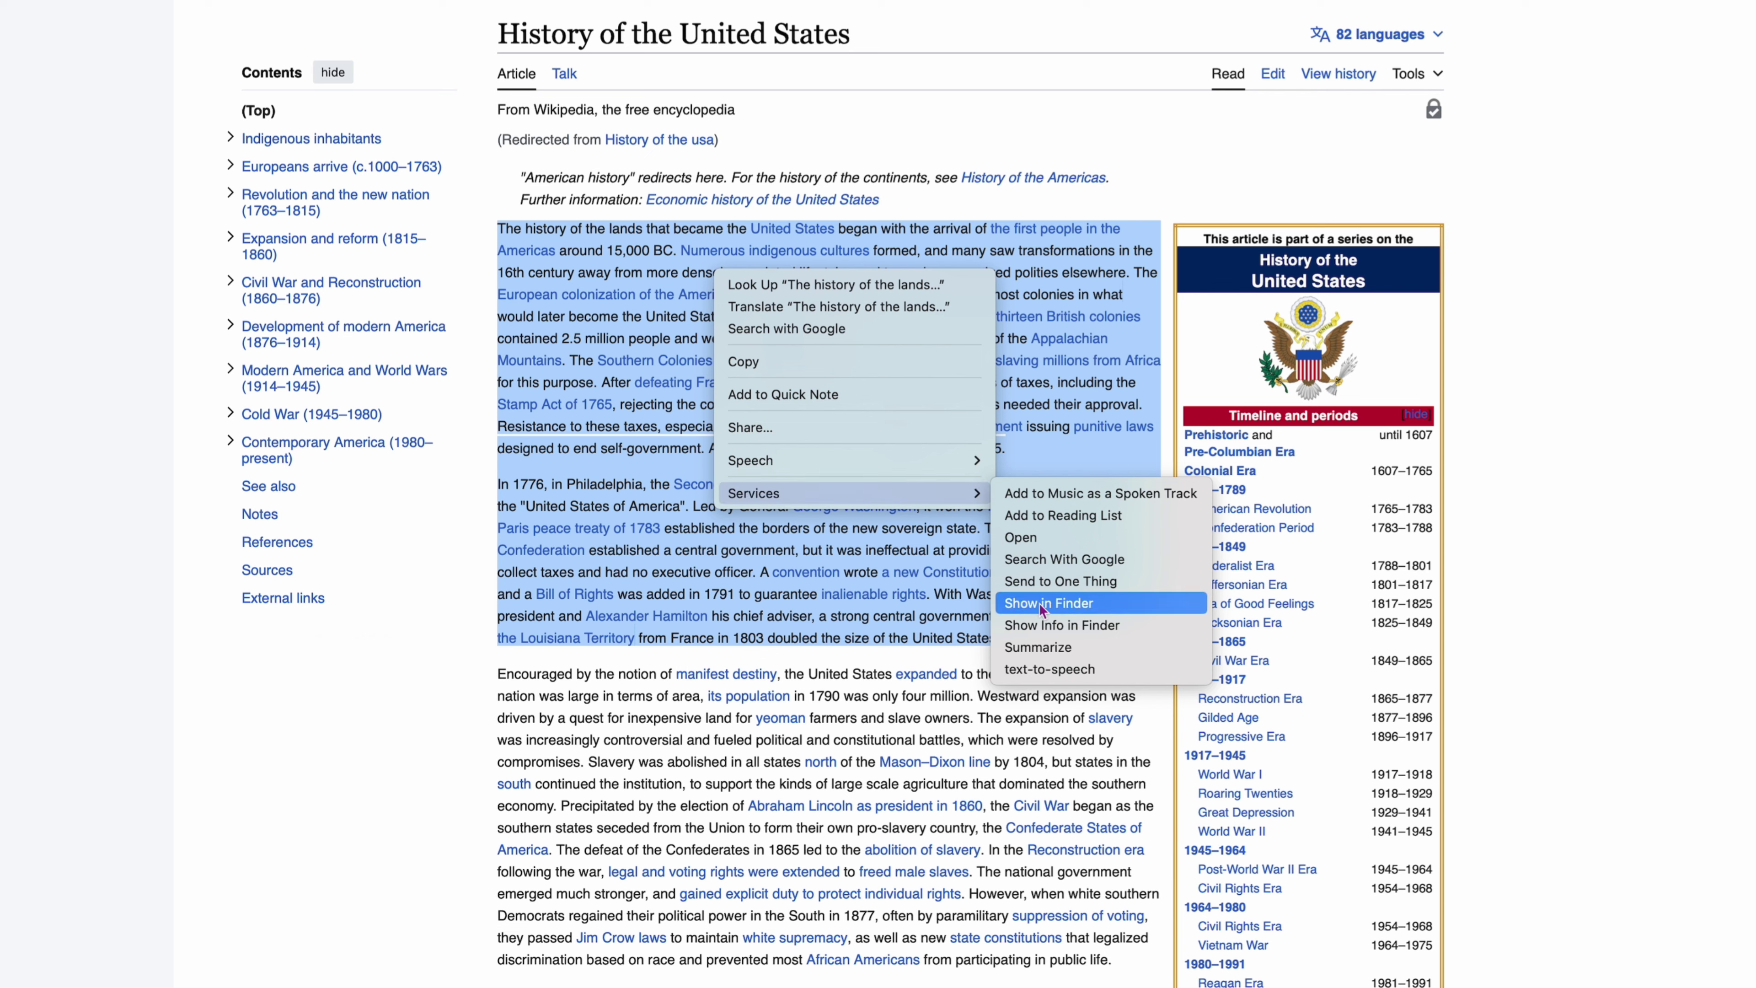
{"action": "left_click", "coordinate": [1044, 649]}
{"action": "left_click_drag", "start_coordinate": [10, 337], "coordinate": [646, 240]}
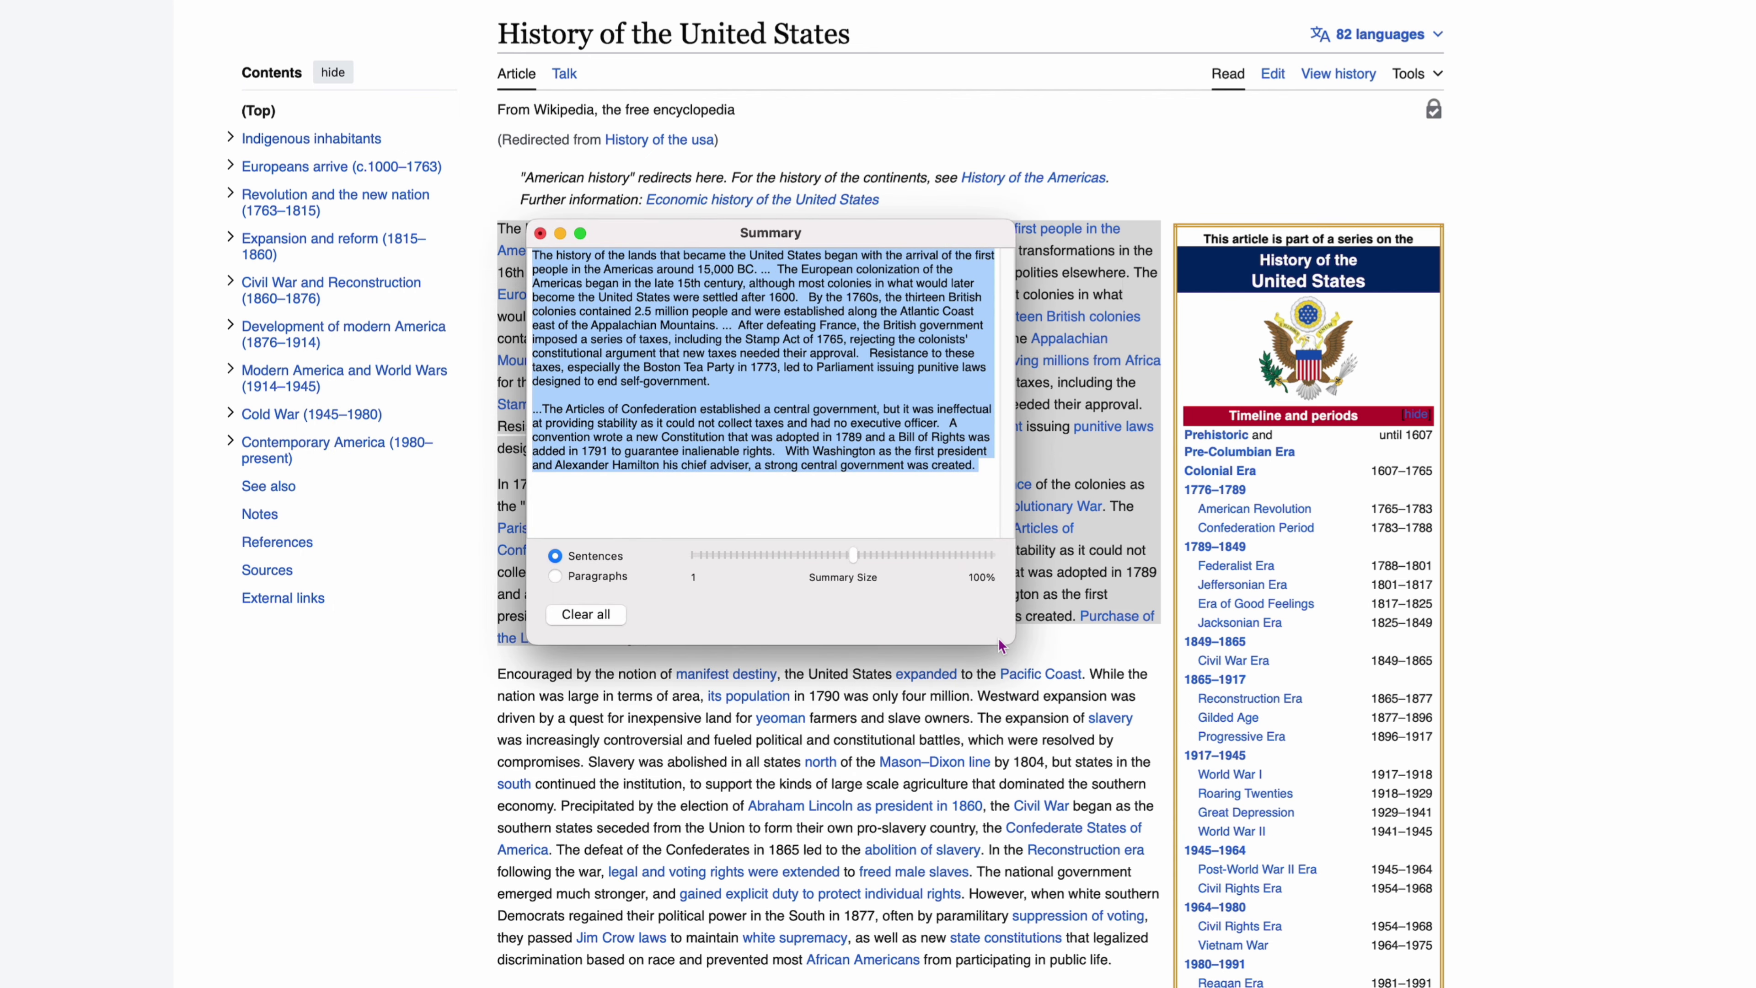
Enlarge the Summary window and move the Summary Size slider shorter, then longer
{"action": "left_click_drag", "start_coordinate": [1020, 669], "coordinate": [1311, 923]}
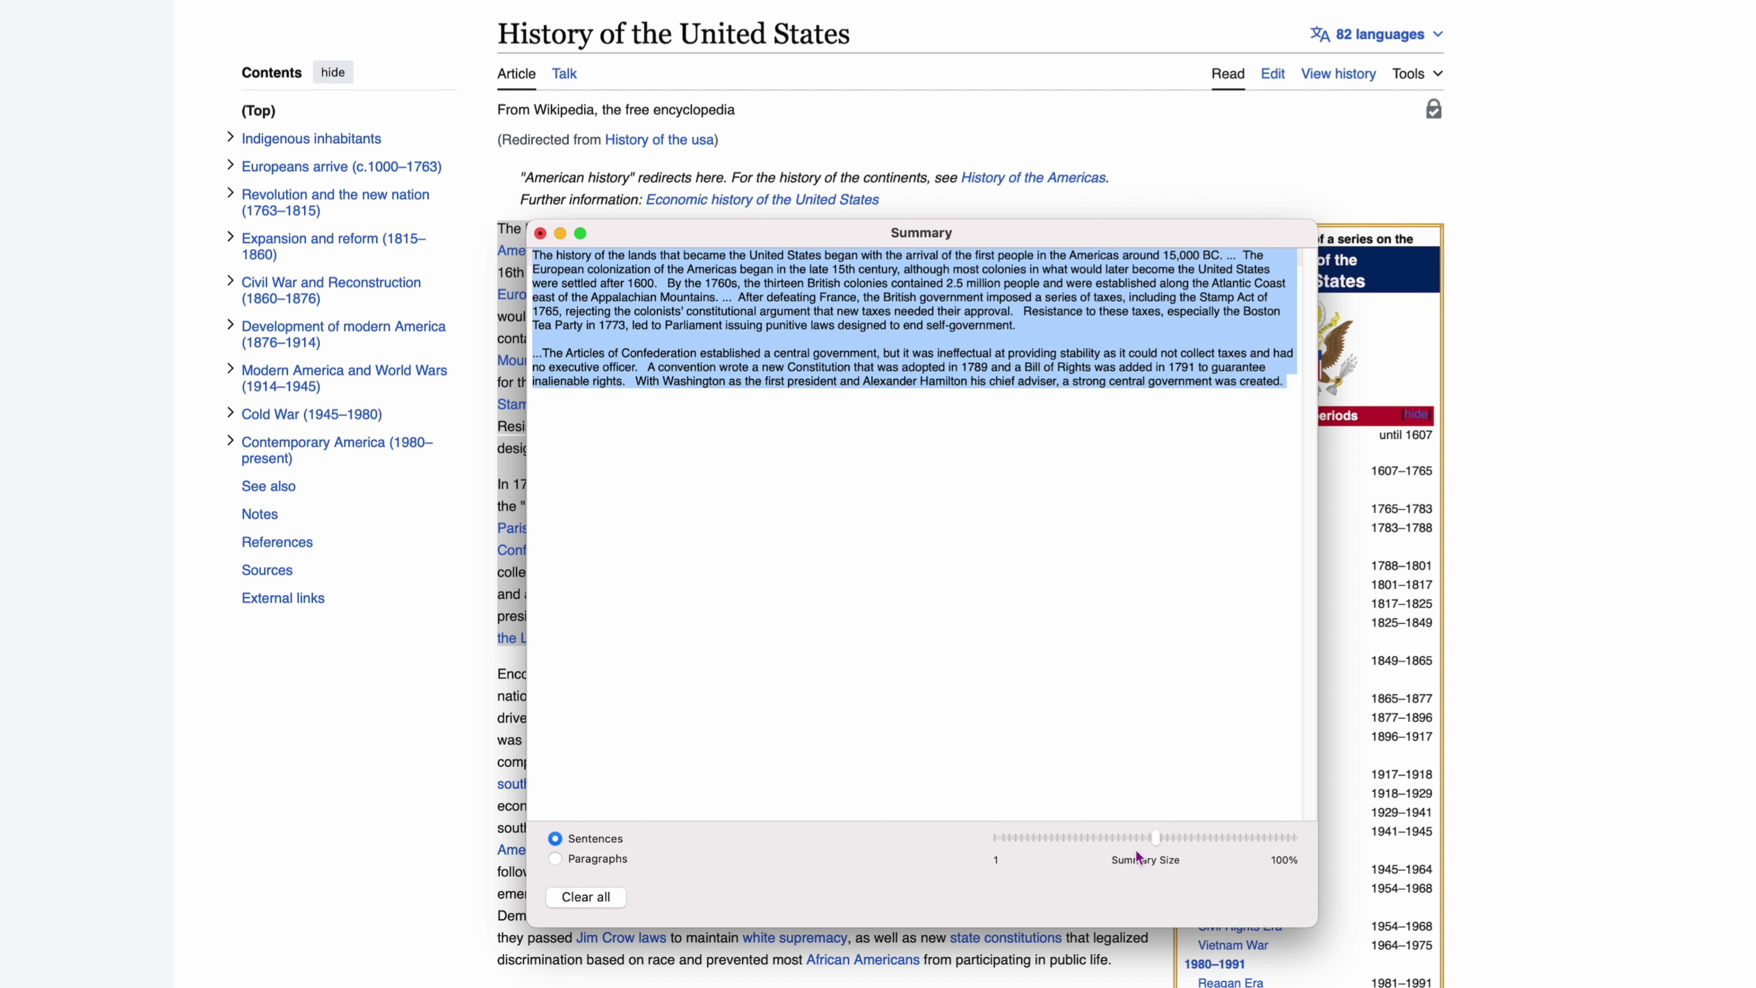
{"action": "left_click_drag", "start_coordinate": [1157, 841], "coordinate": [1077, 828]}
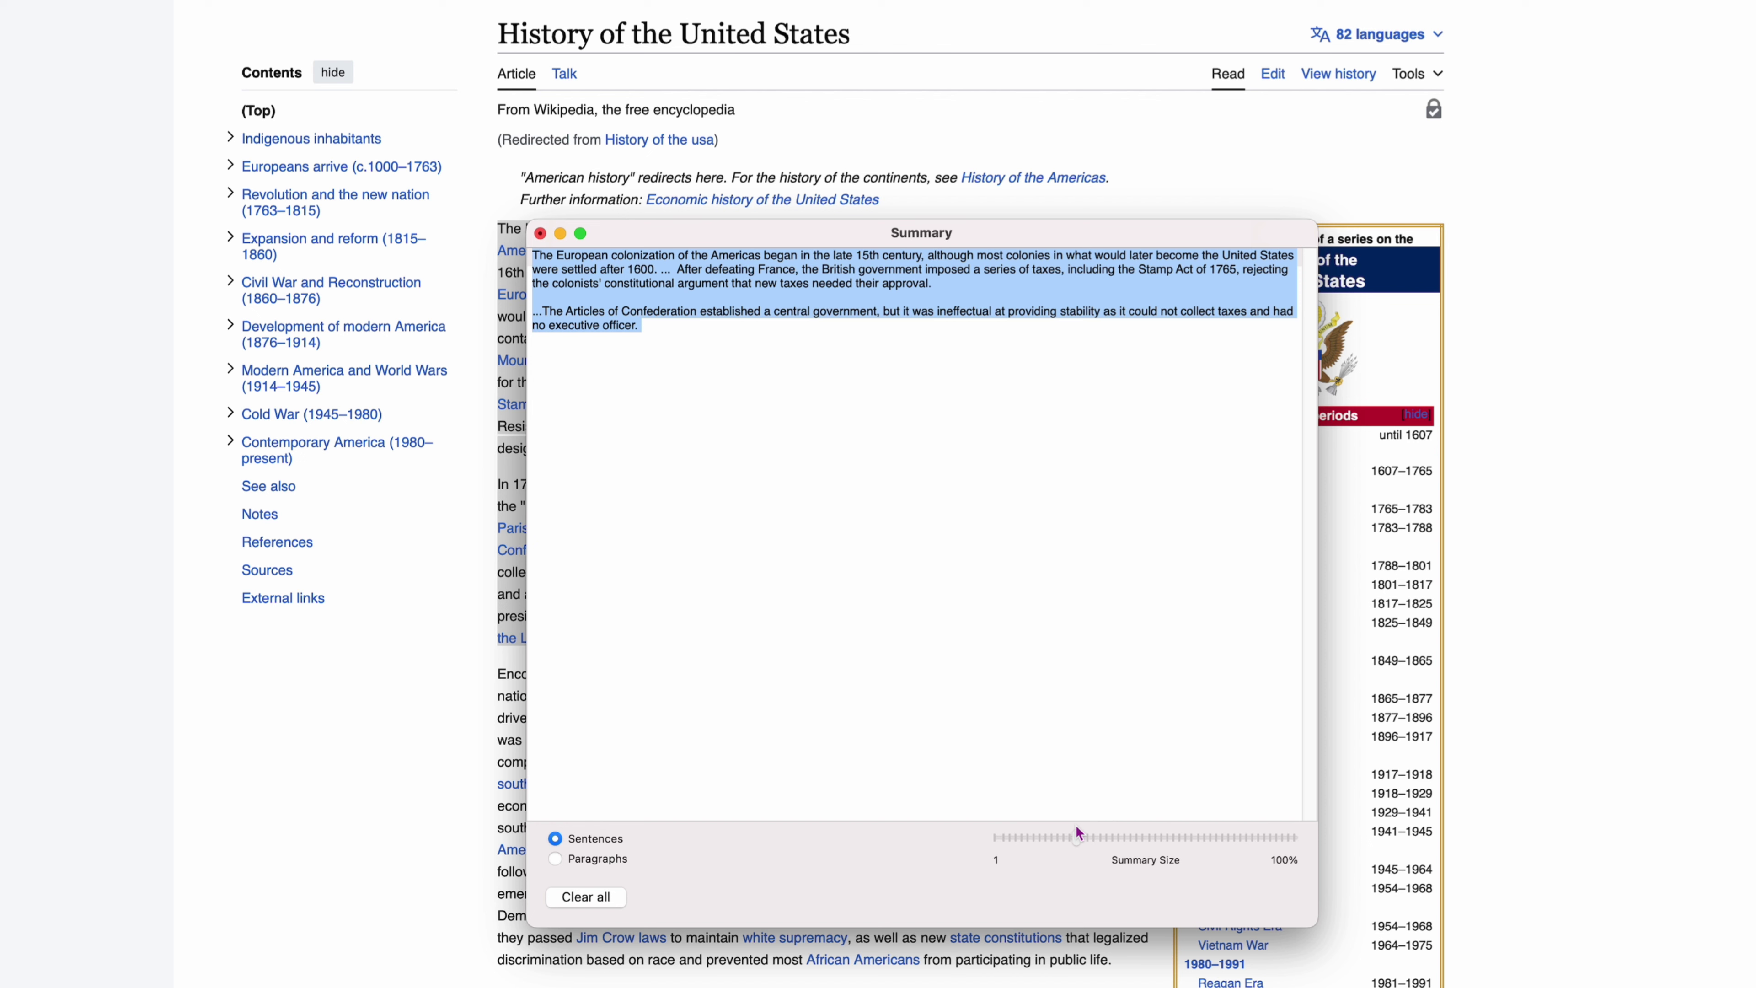
{"action": "mouse_move", "coordinate": [1077, 835]}
{"action": "left_mouse_down"}
{"action": "mouse_move", "coordinate": [1263, 838]}
{"action": "mouse_move", "coordinate": [1097, 838]}
{"action": "left_mouse_up"}
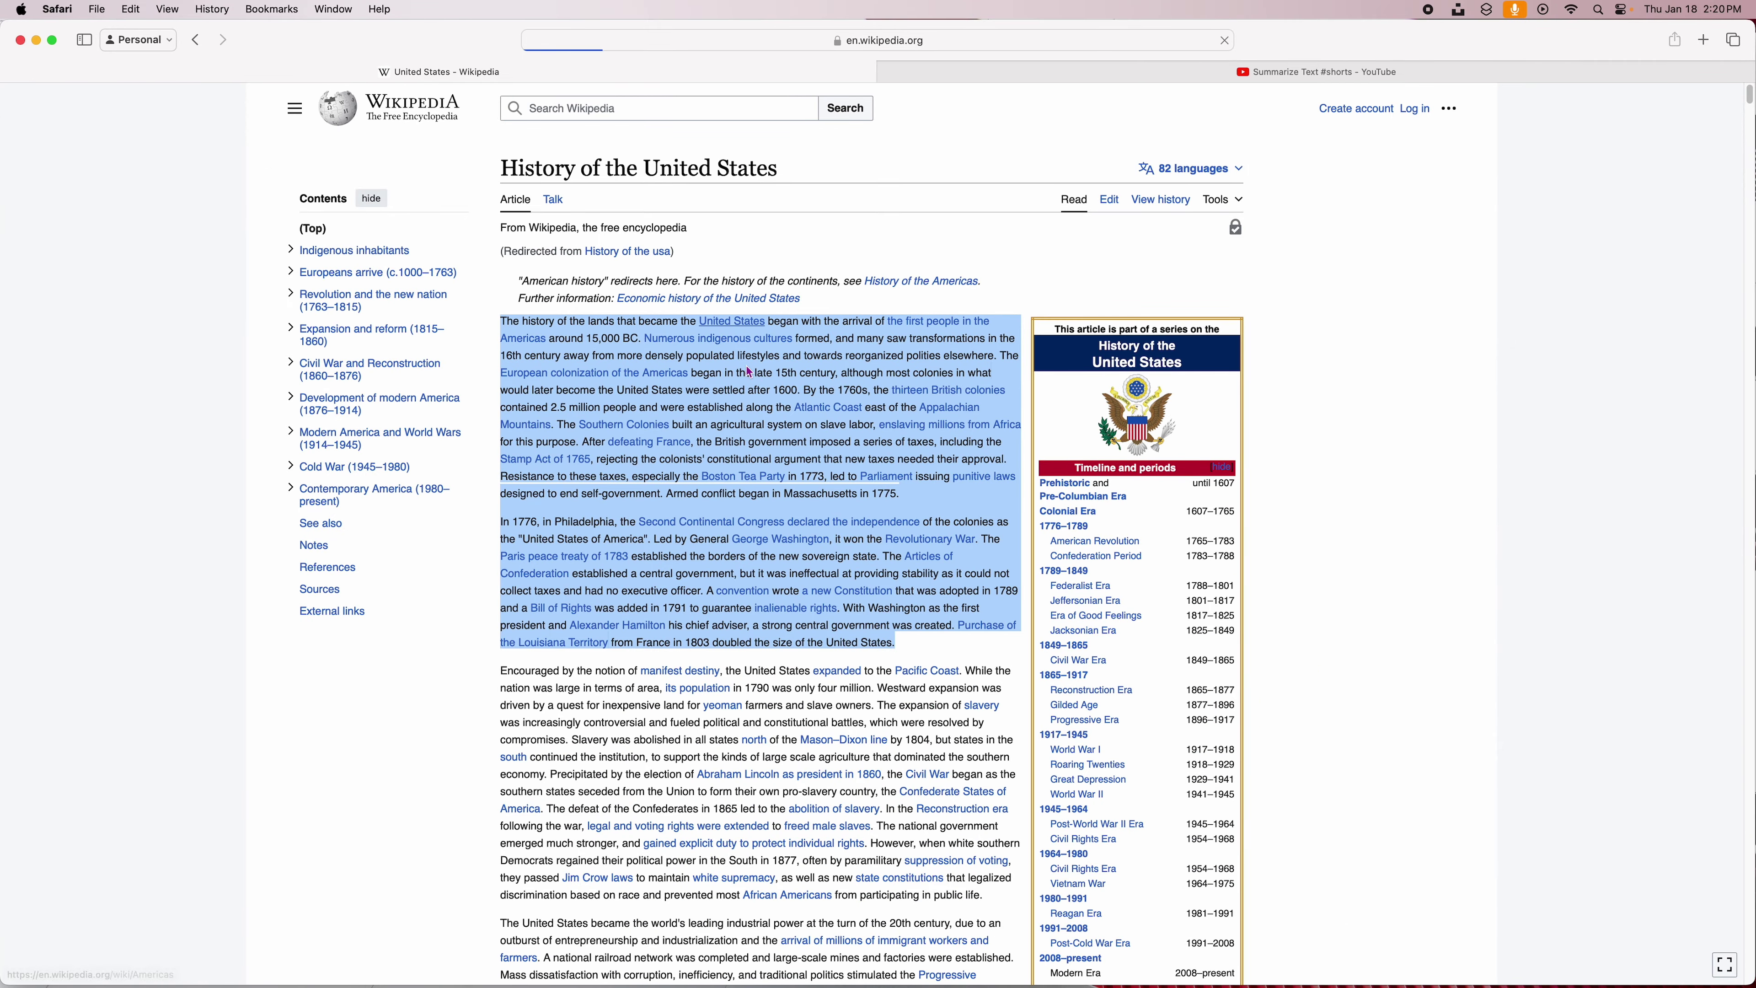
Open the Americas article and copy 'Along with their associated islands, the Americas cover 8%'
{"action": "left_click", "coordinate": [510, 345]}
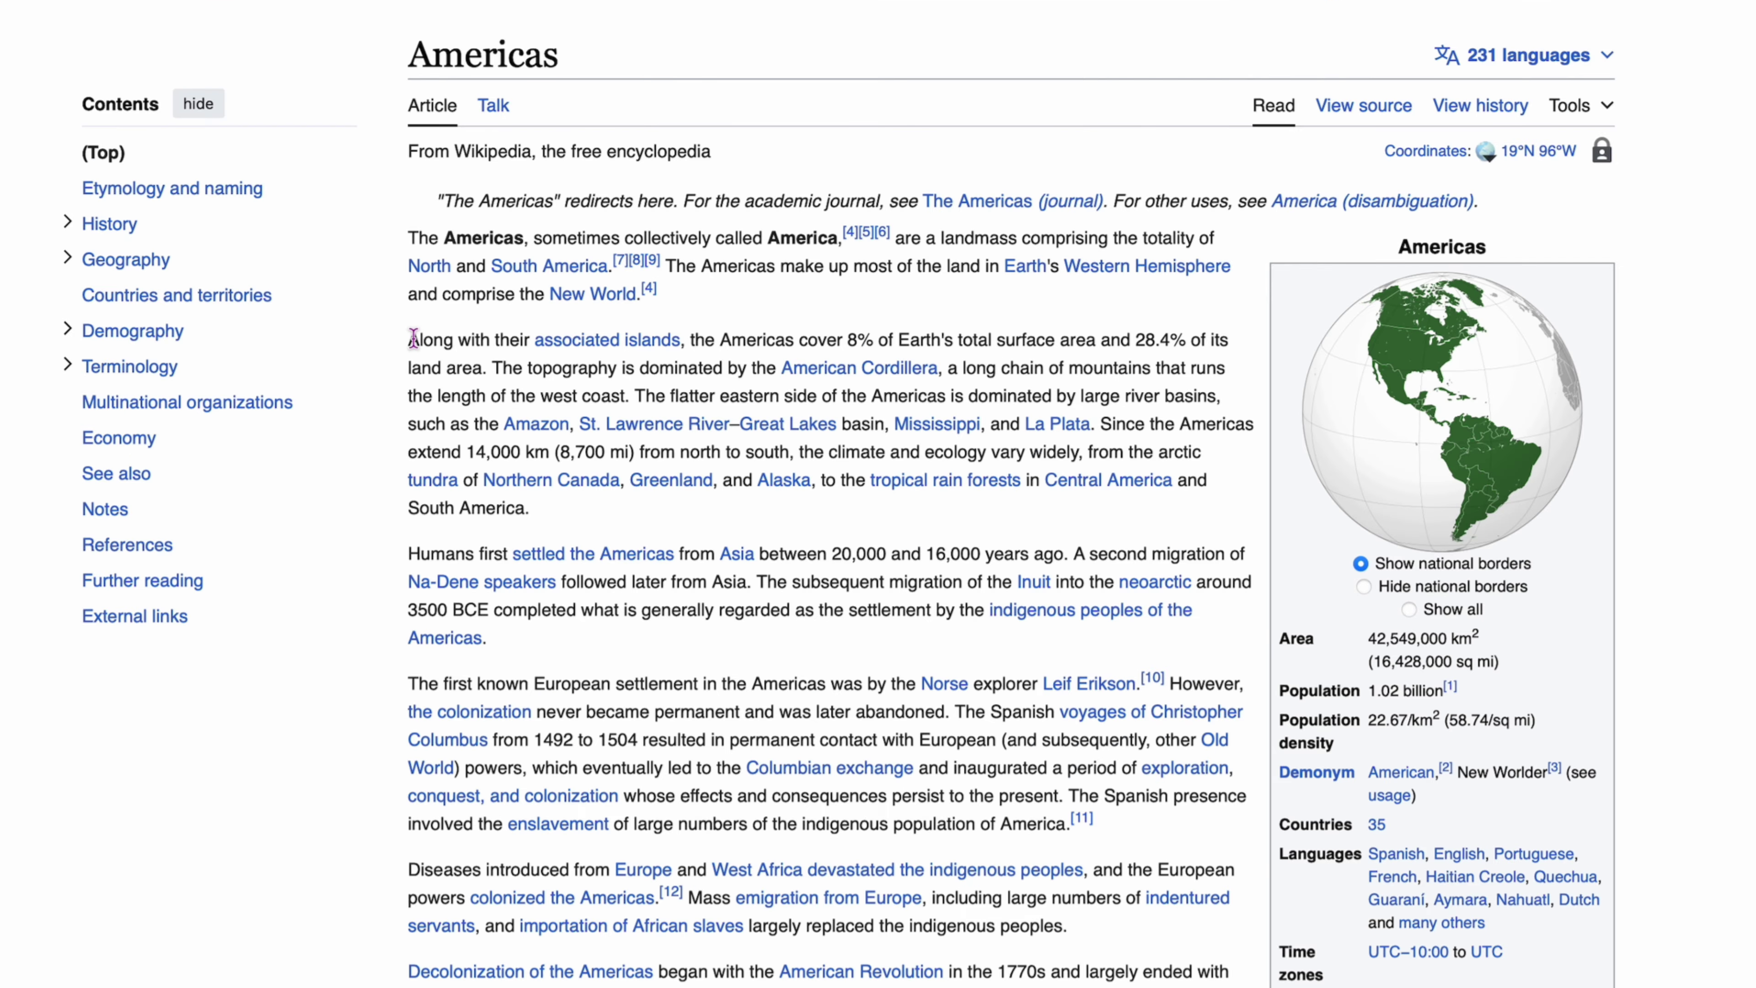
{"action": "left_click_drag", "start_coordinate": [413, 339], "coordinate": [720, 347]}
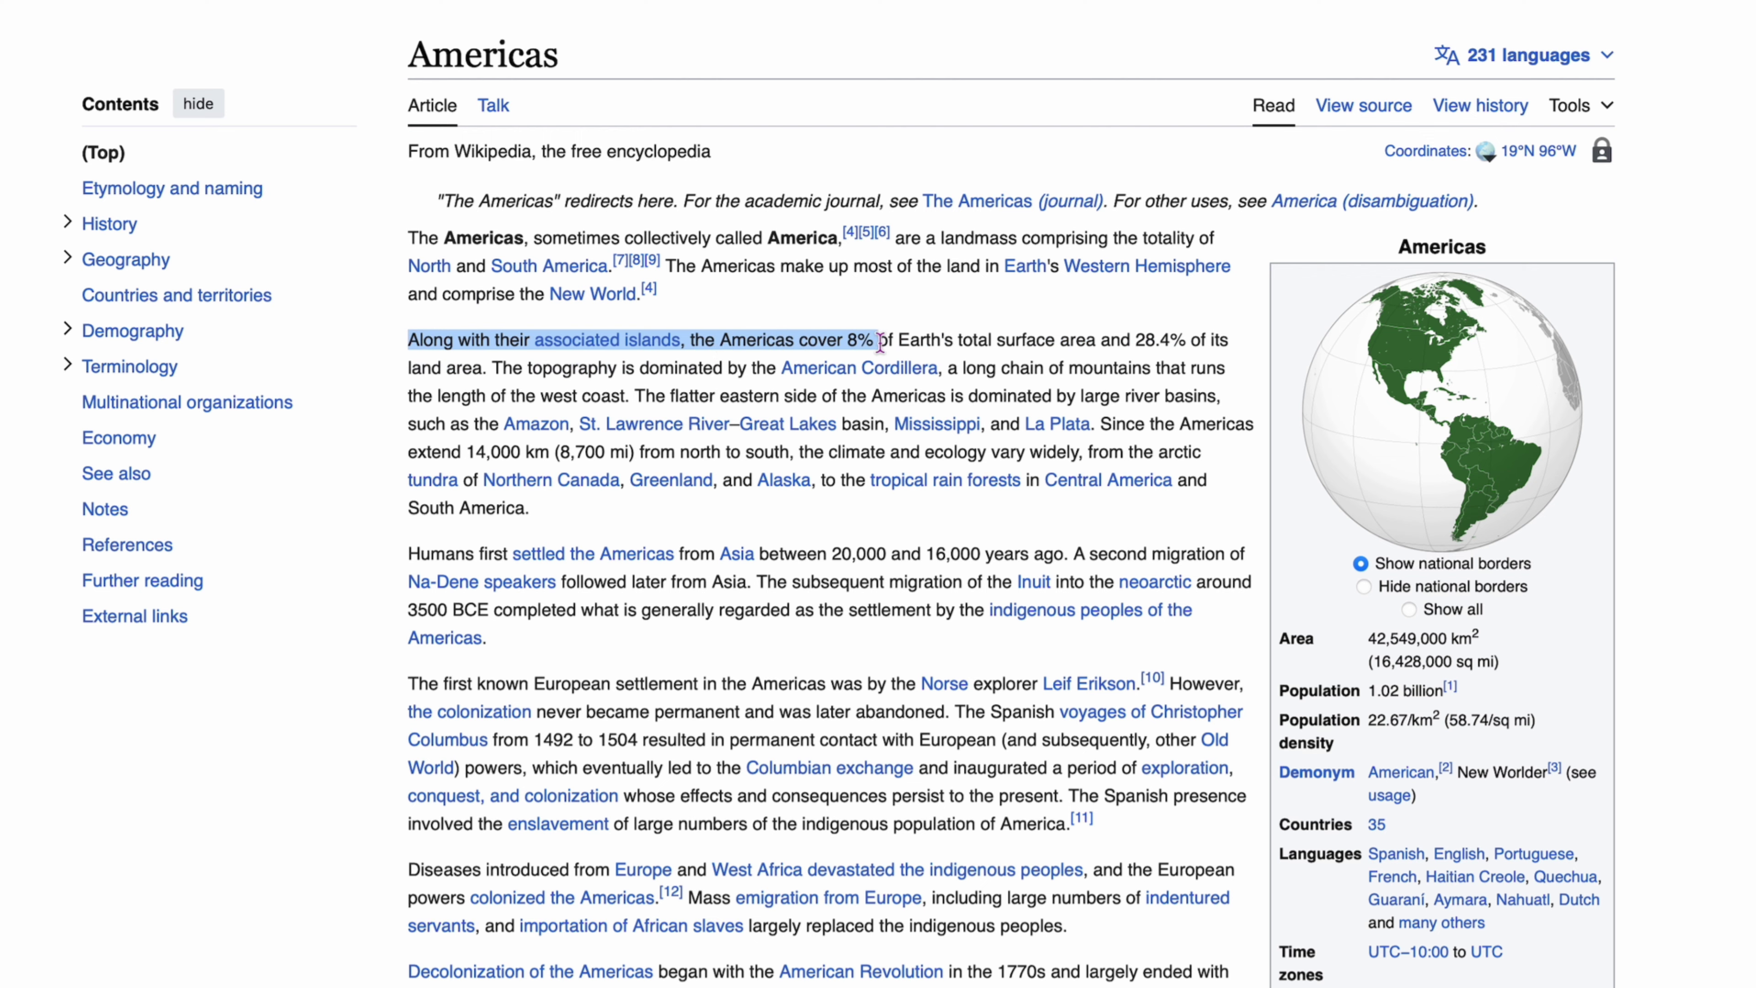
{"action": "scroll", "coordinate": [314, 576], "scroll_direction": "down", "scroll_amount": 20}
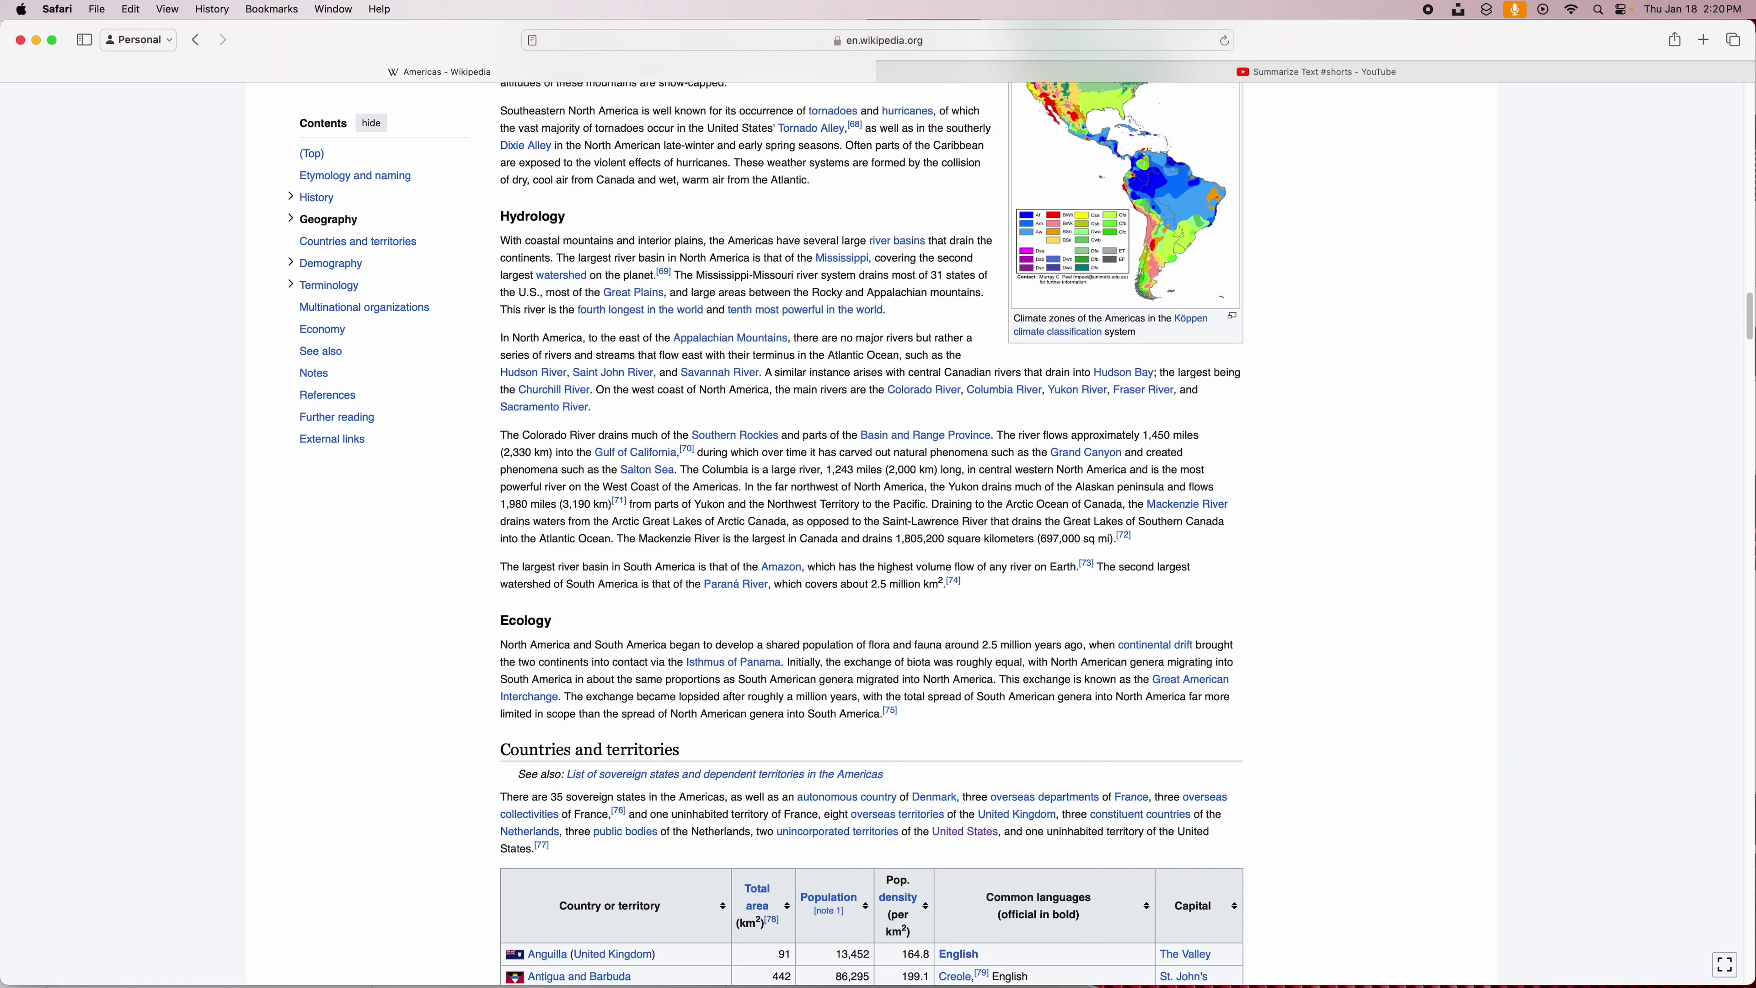
Open a Finder window on Documents, nudge it right, and browse its menus for the clipboard
{"action": "mouse_move", "coordinate": [242, 981]}
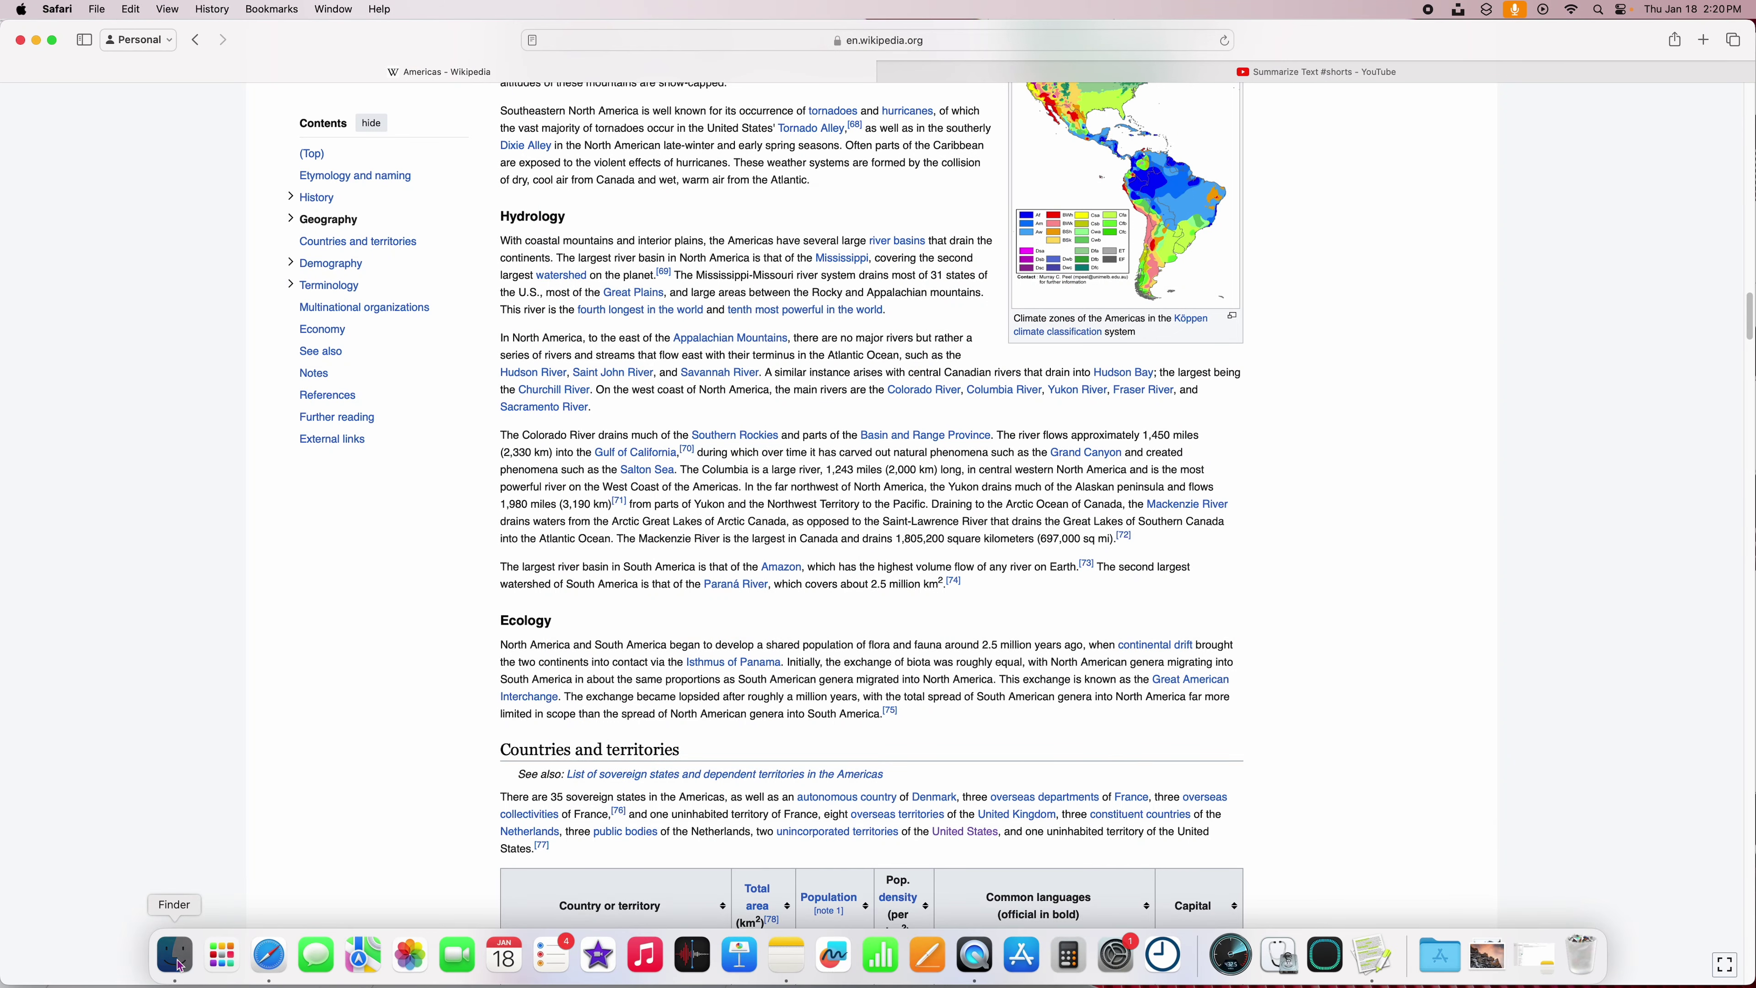
{"action": "left_click", "coordinate": [174, 958]}
{"action": "left_click_drag", "start_coordinate": [754, 236], "coordinate": [791, 237]}
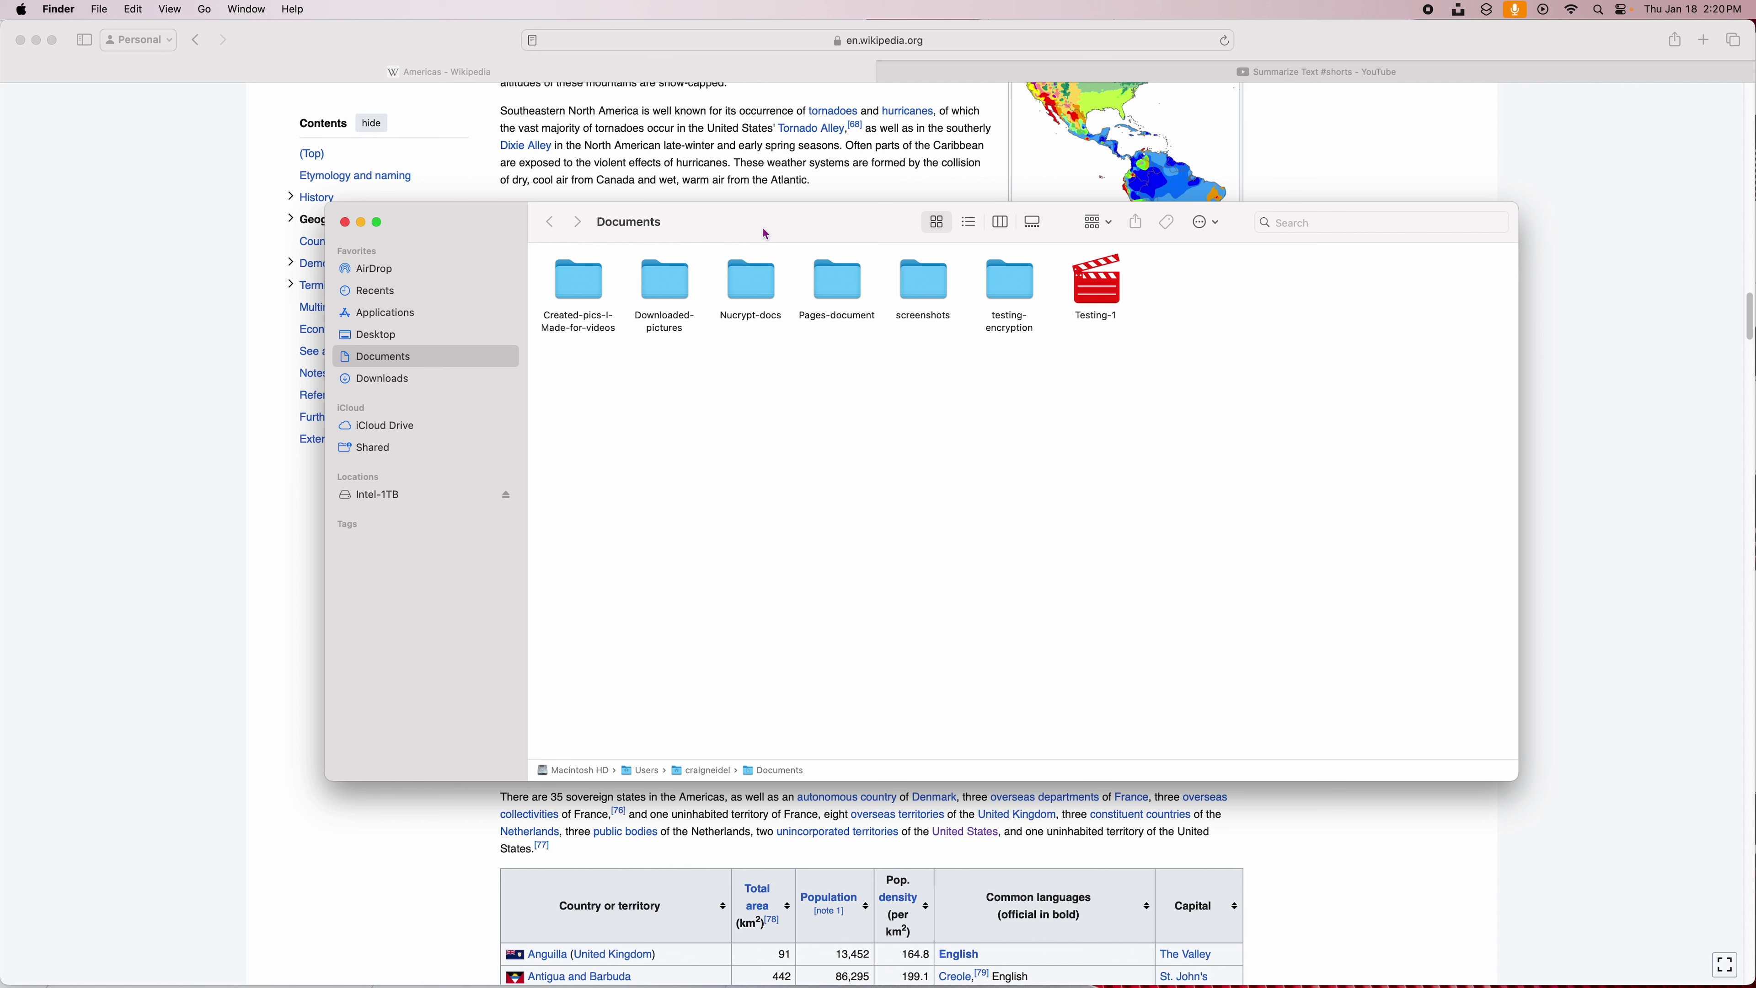
{"action": "left_click", "coordinate": [170, 14]}
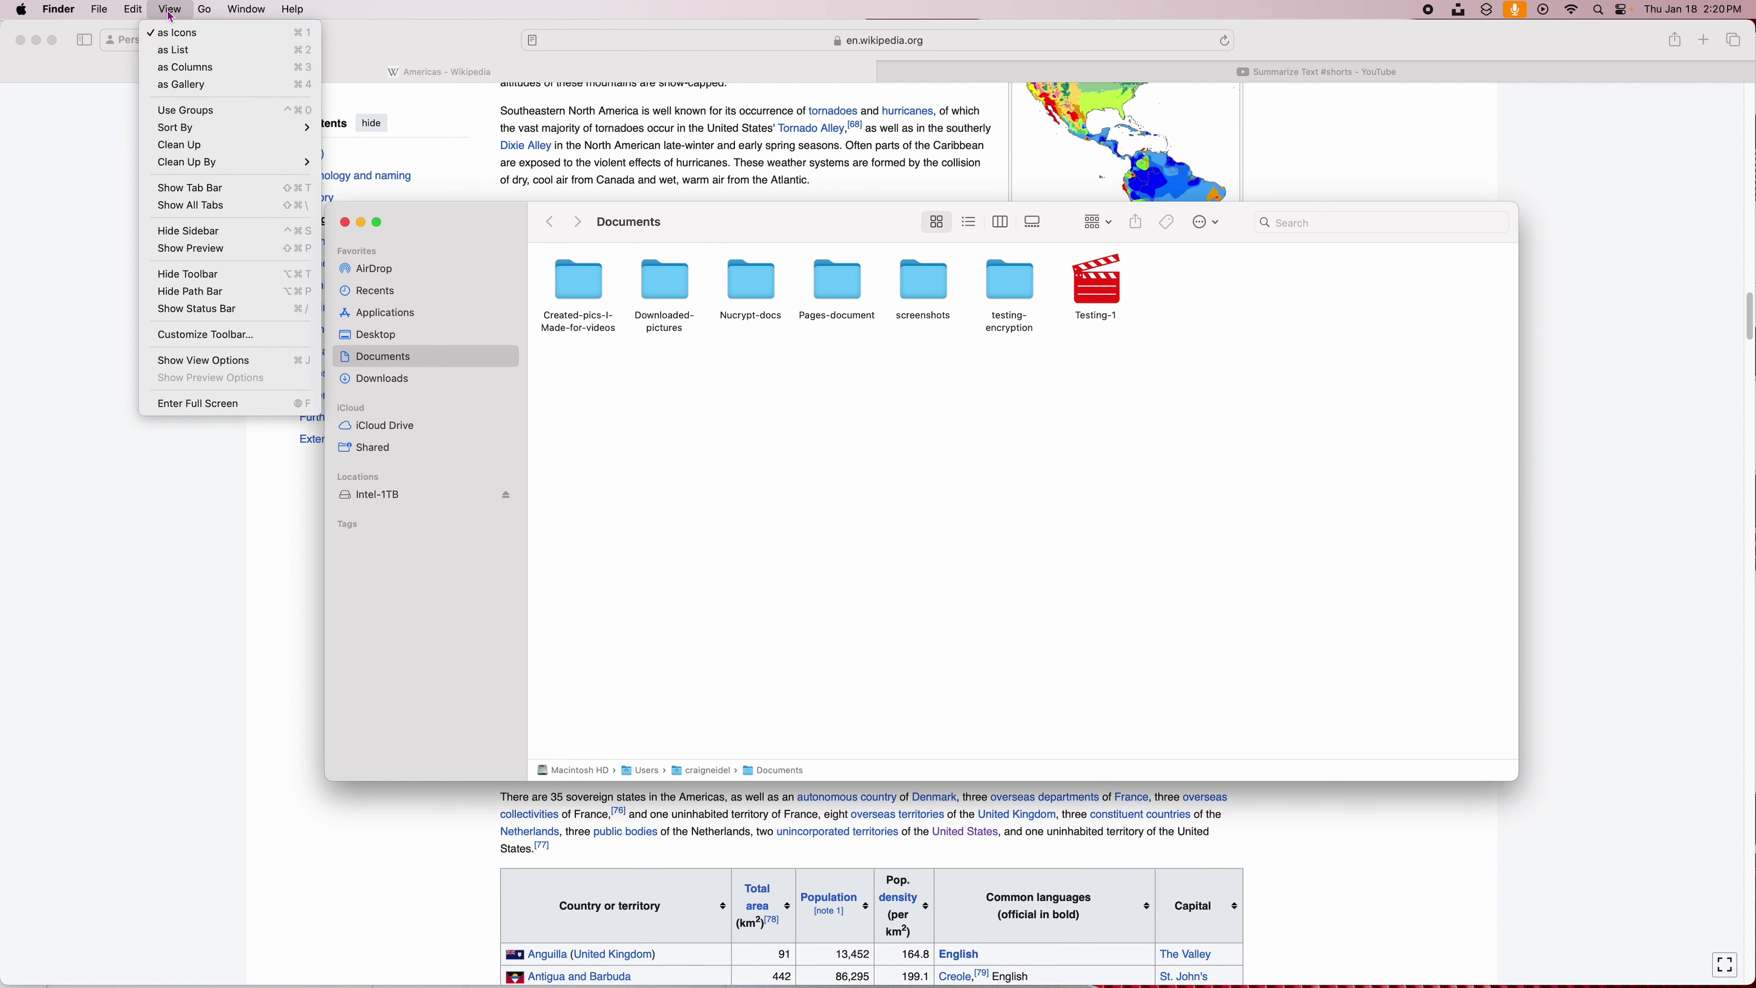
{"action": "mouse_move", "coordinate": [135, 12]}
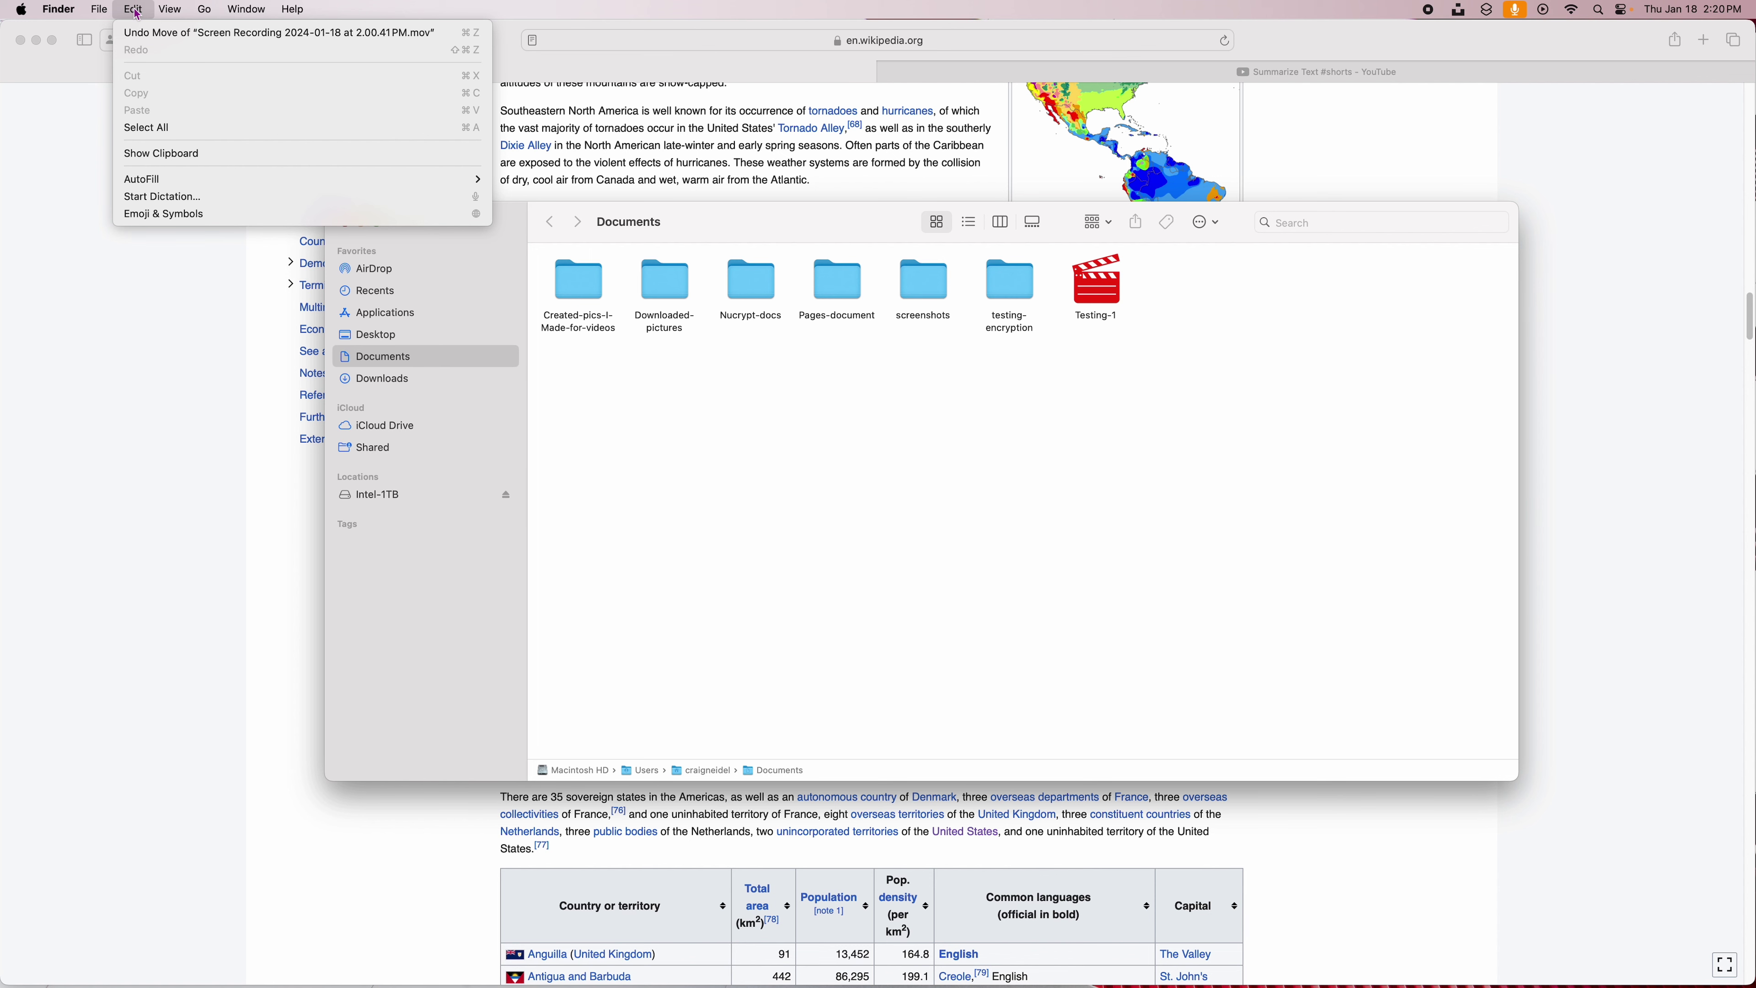
Use Finder's Show Clipboard to view the copied text 'Along with their associated islands, the Americas cover 8%'
{"action": "left_click", "coordinate": [159, 154]}
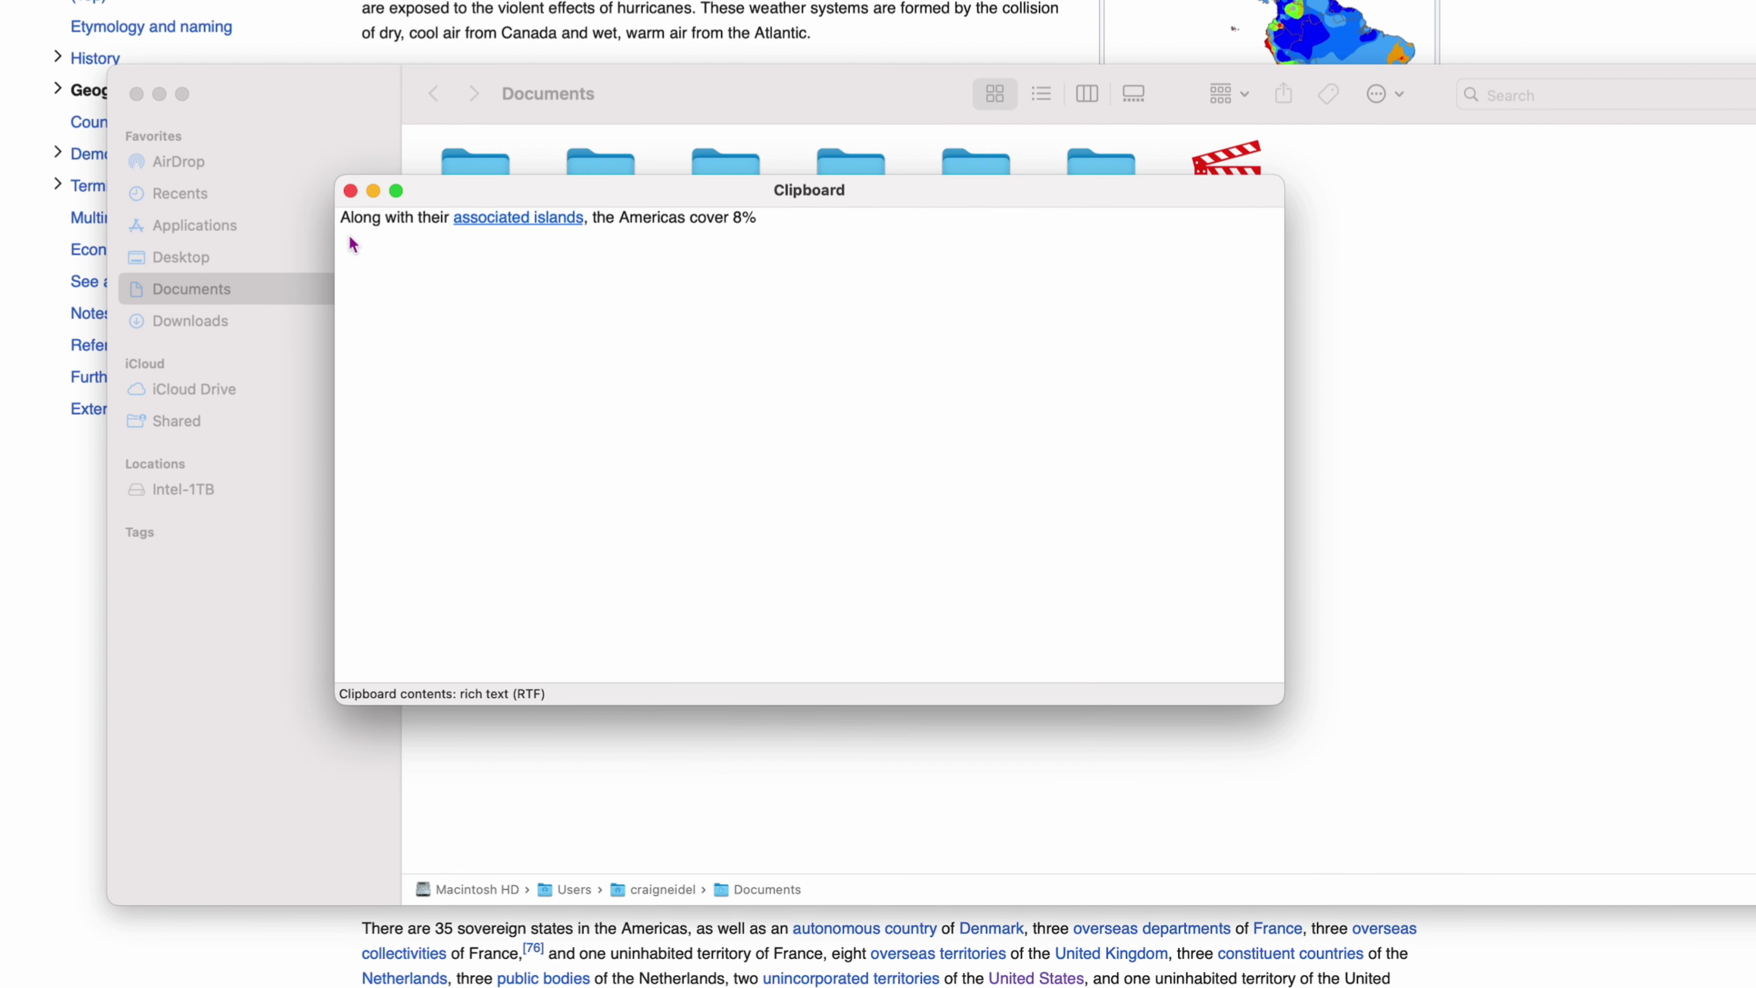